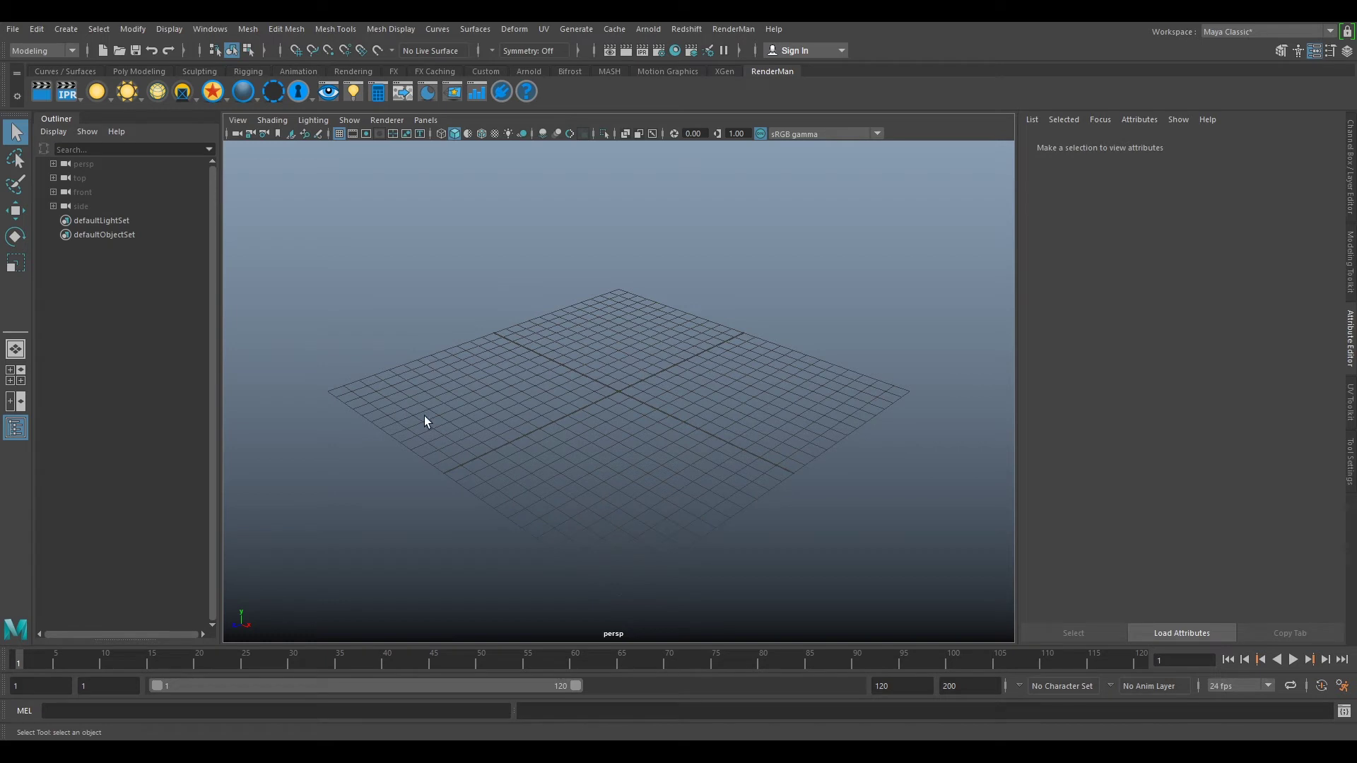
# Step: Import the Hunter_H004 Cam .mel file from Hunter/Plates/H004/tut
pyautogui.click(12, 29)
pyautogui.click(43, 185)
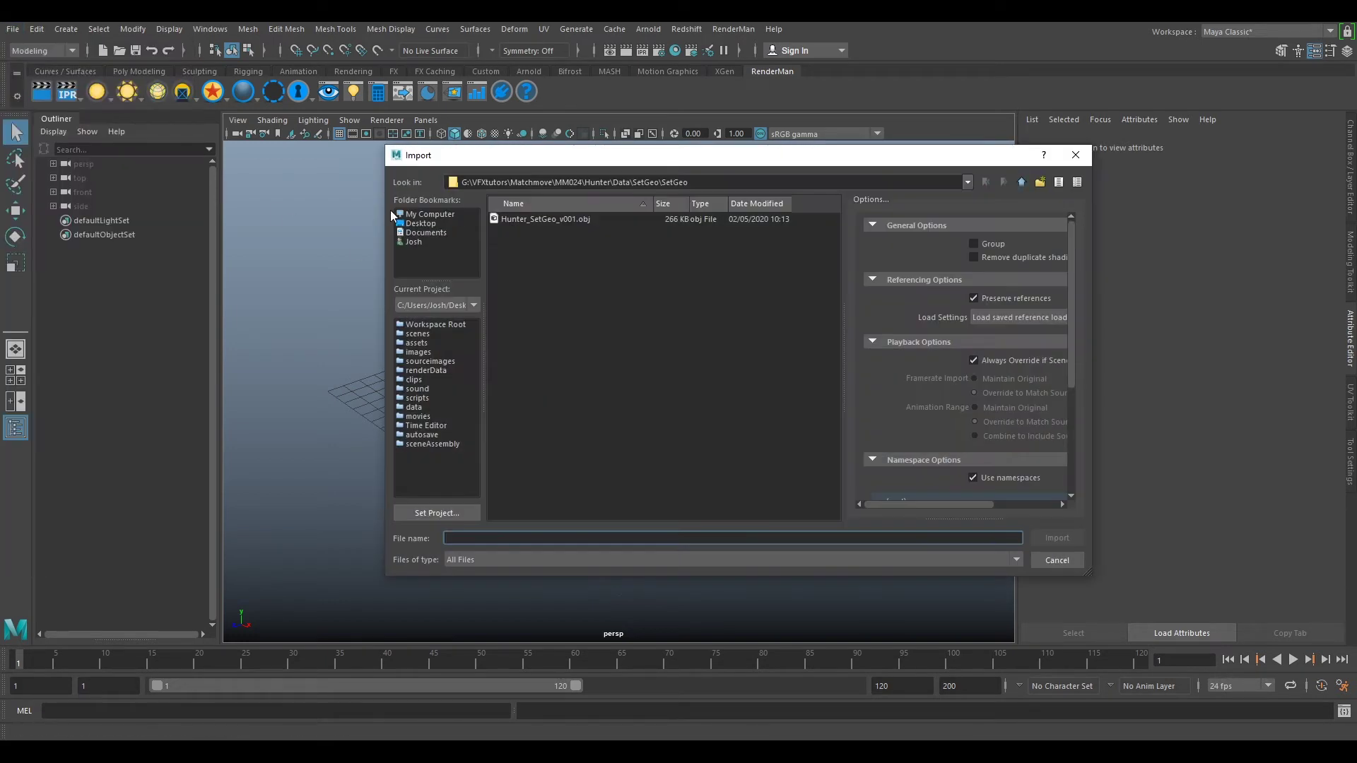
pyautogui.click(1022, 184)
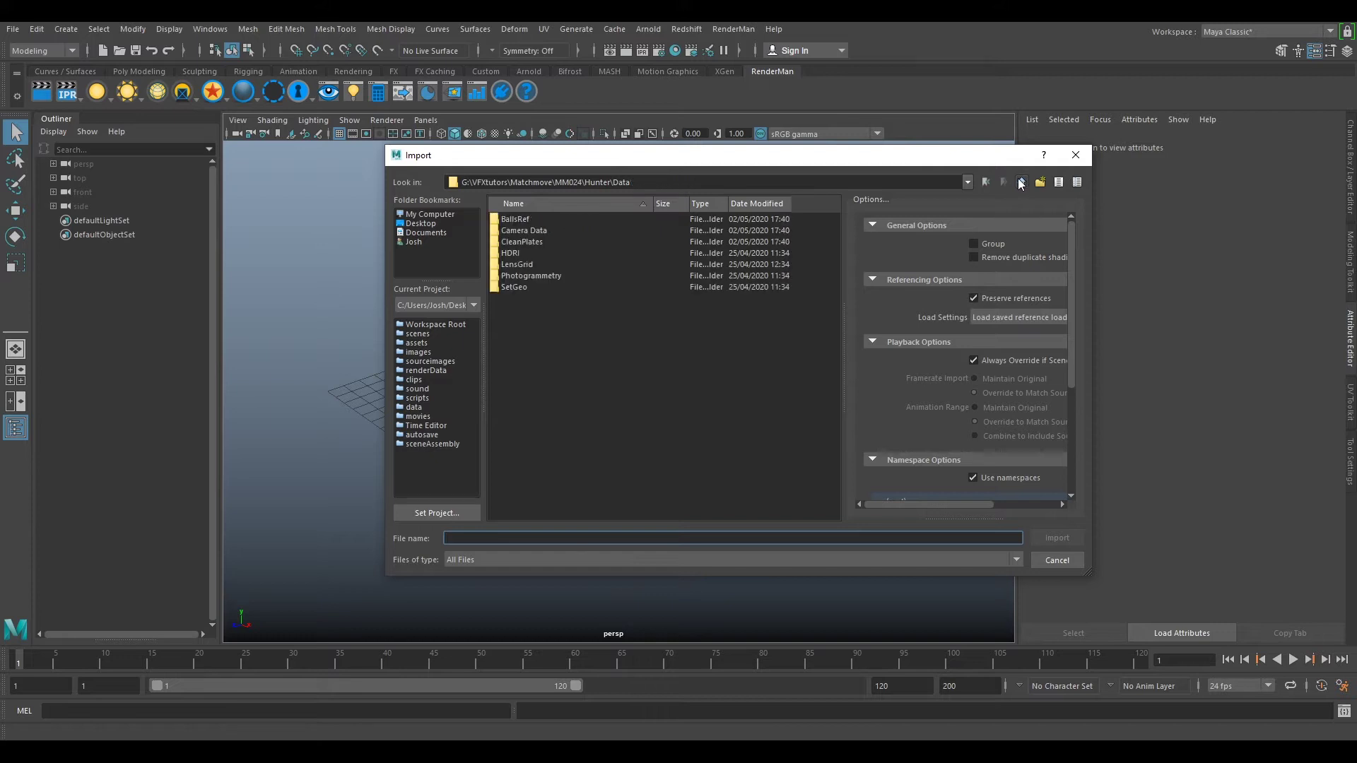
pyautogui.click(1022, 183)
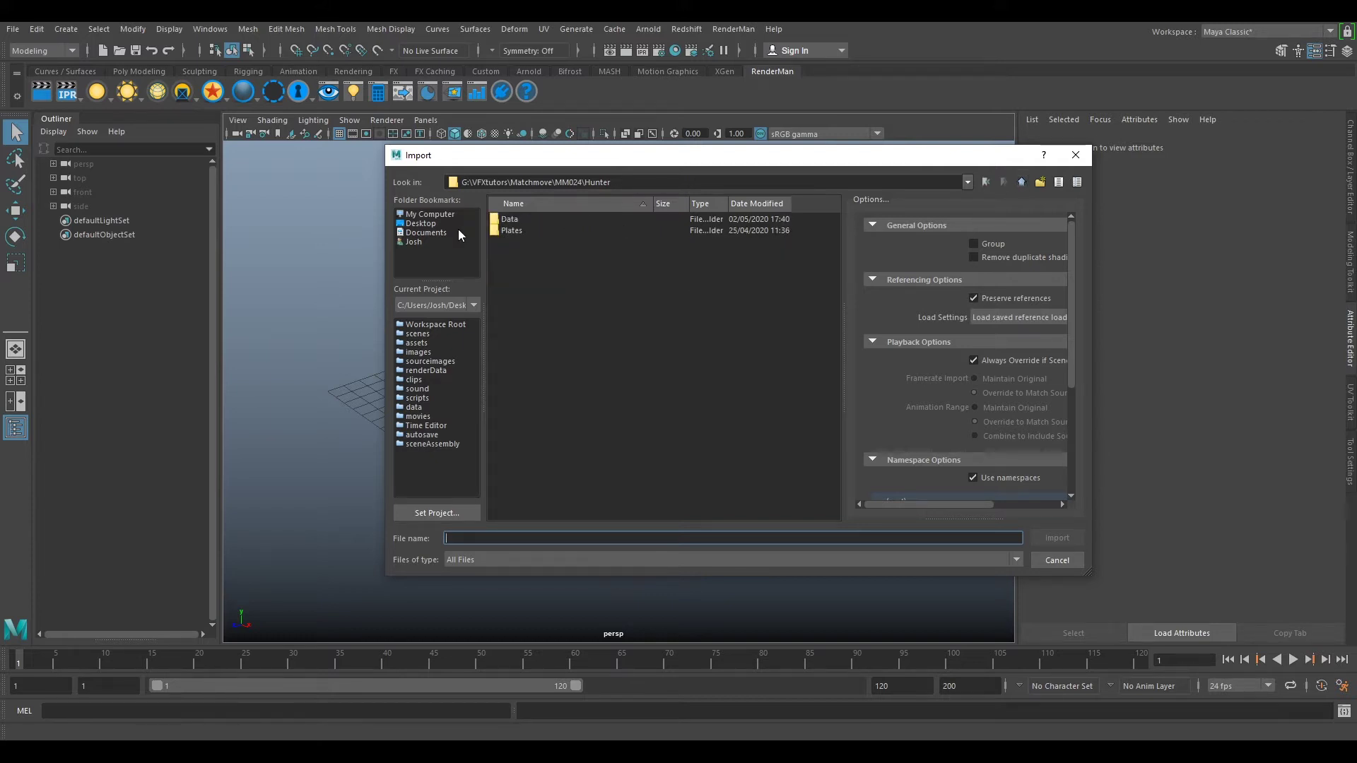
pyautogui.doubleClick(512, 230)
pyautogui.doubleClick(513, 255)
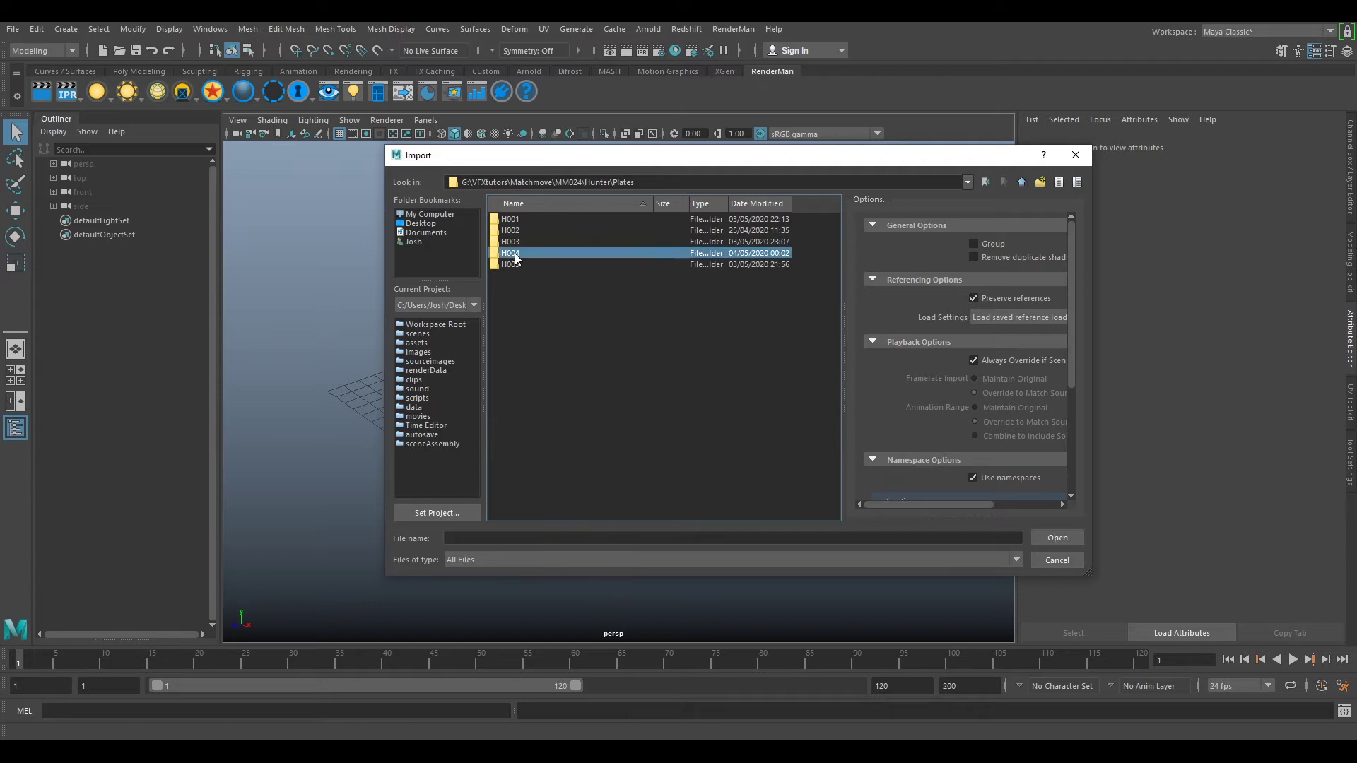
pyautogui.doubleClick(509, 219)
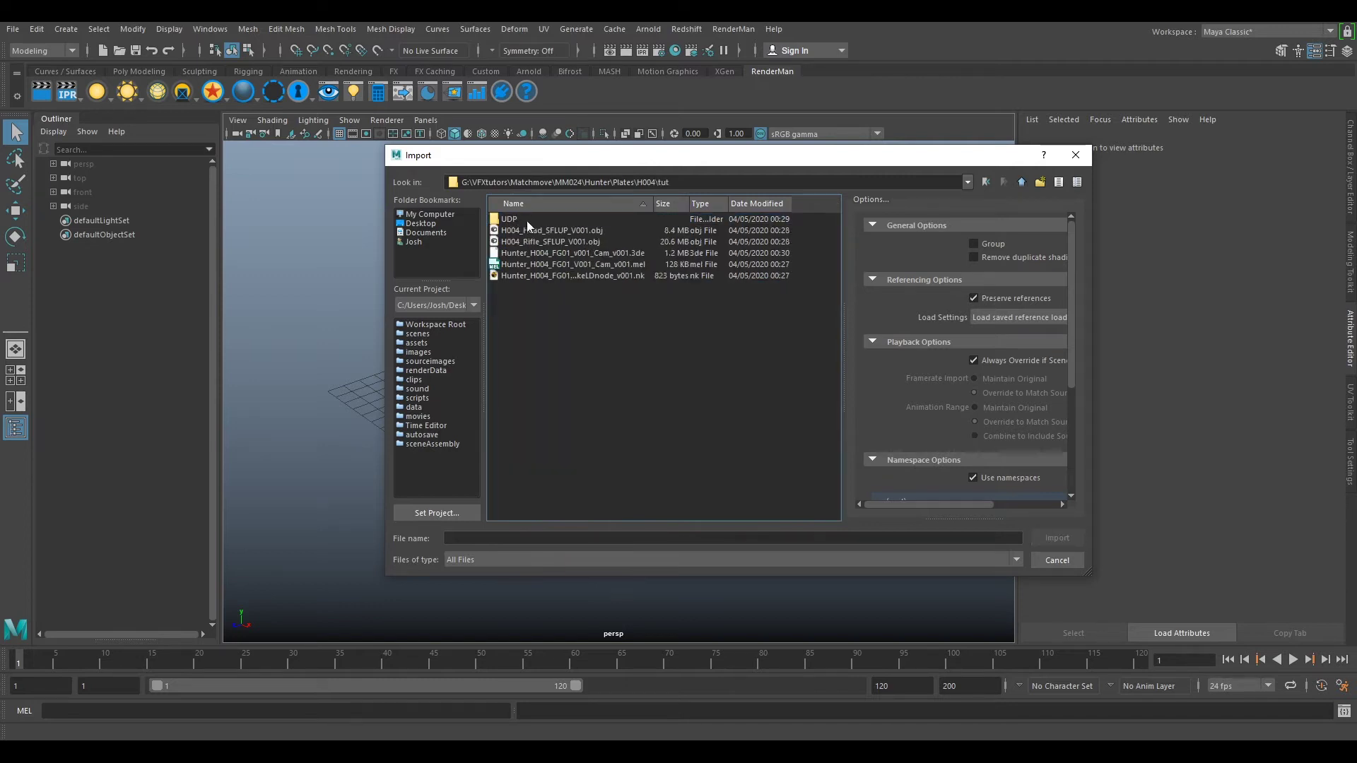
pyautogui.click(569, 265)
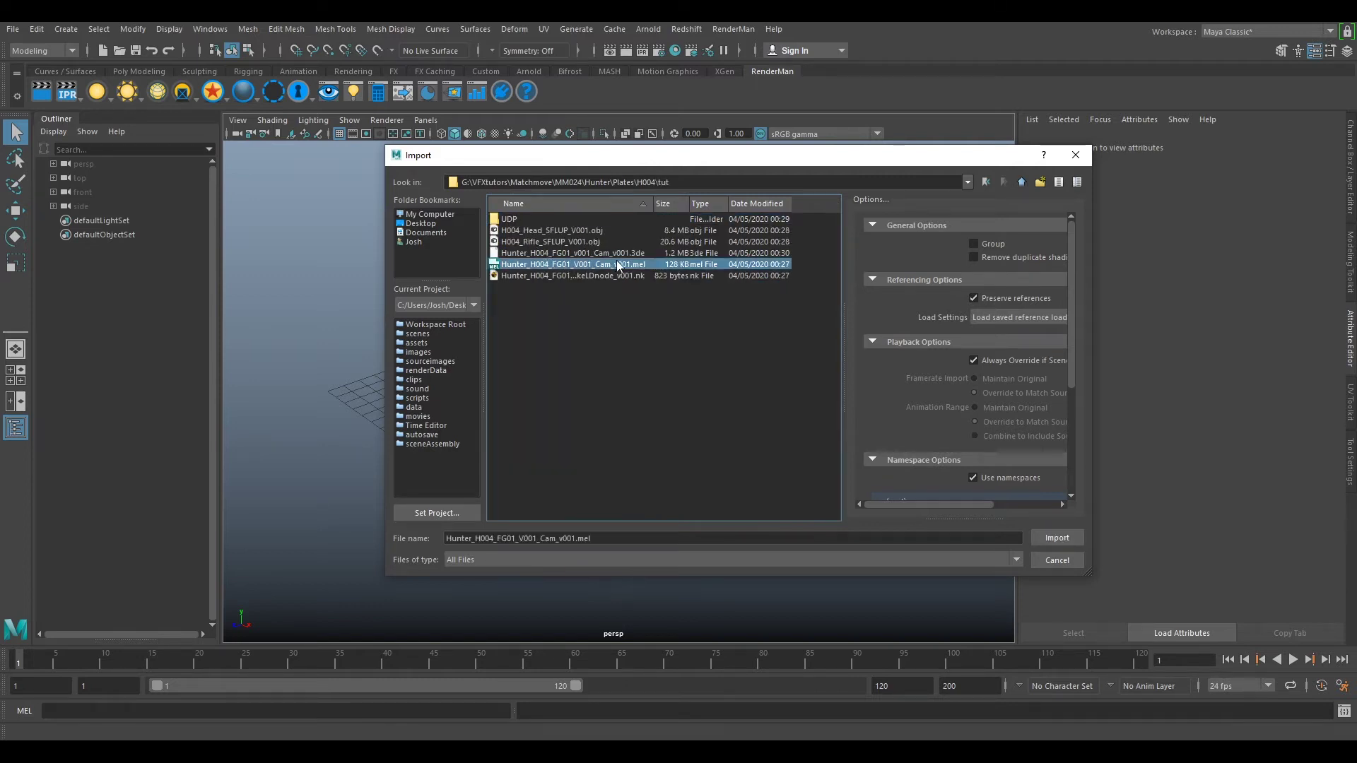
pyautogui.click(1058, 540)
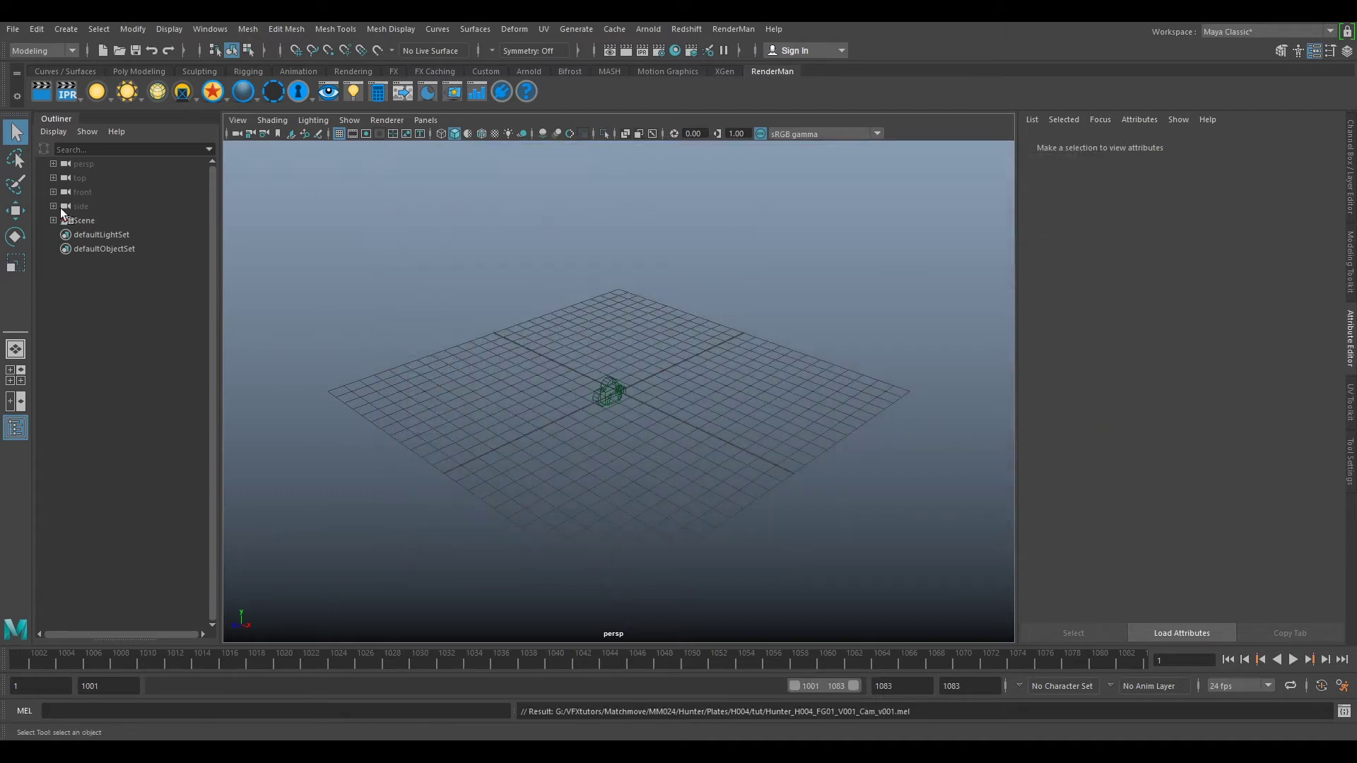
# Step: Import the H004_Head_SFLUP_V001.obj head mesh
pyautogui.click(13, 31)
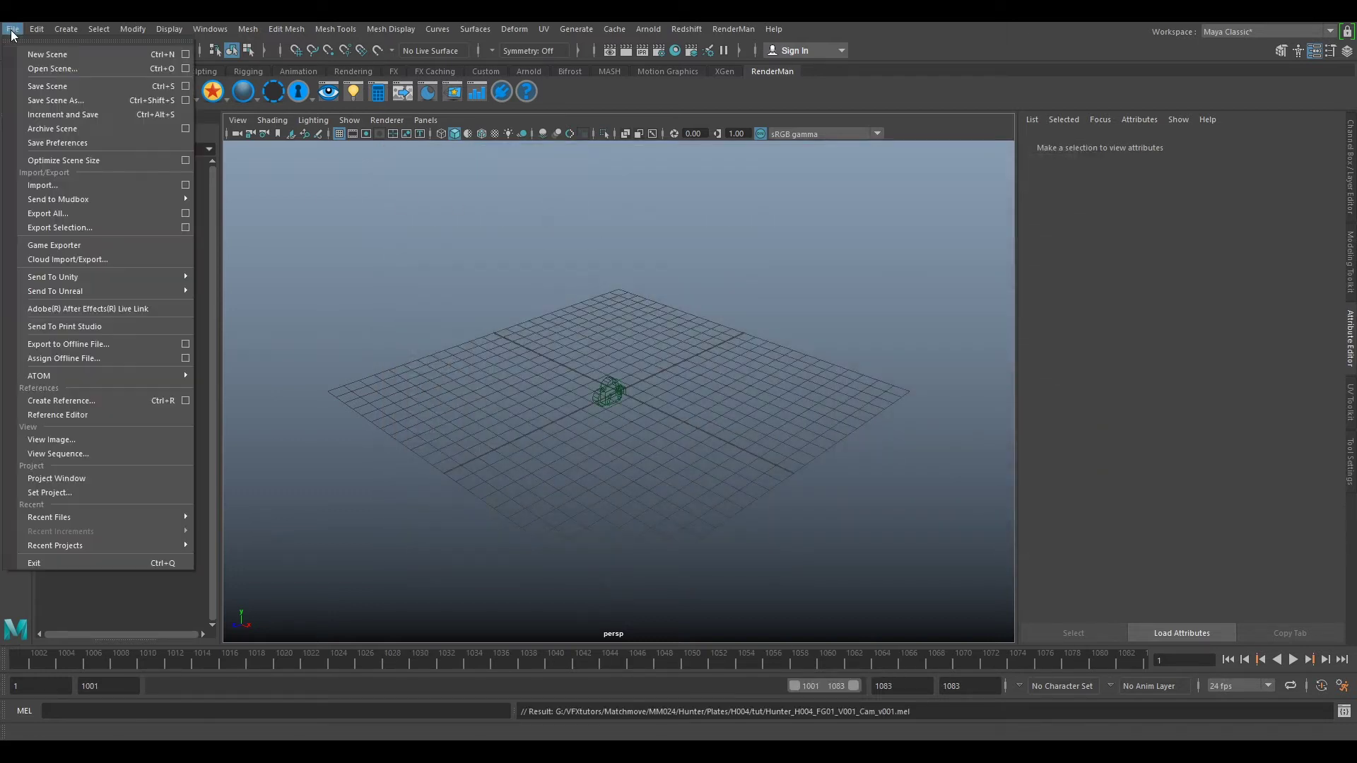
pyautogui.click(44, 184)
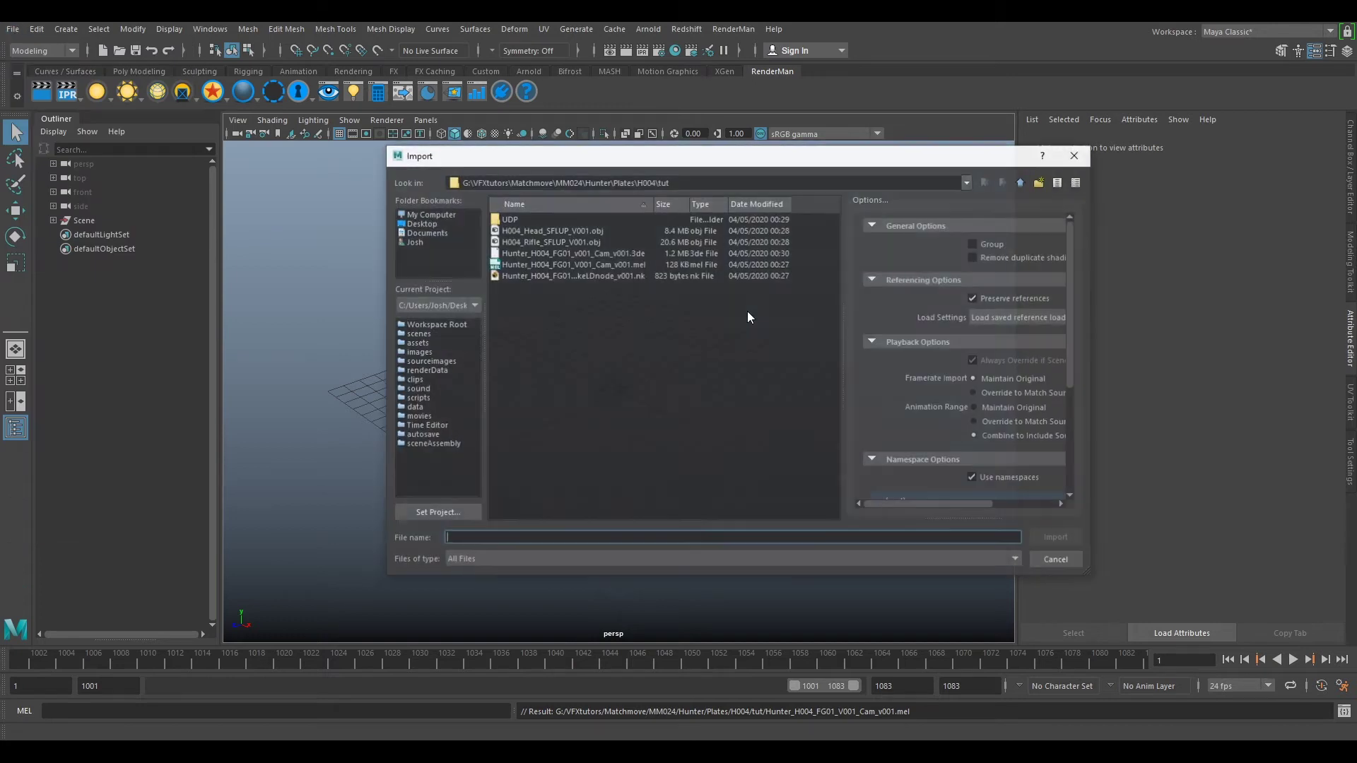
pyautogui.click(548, 233)
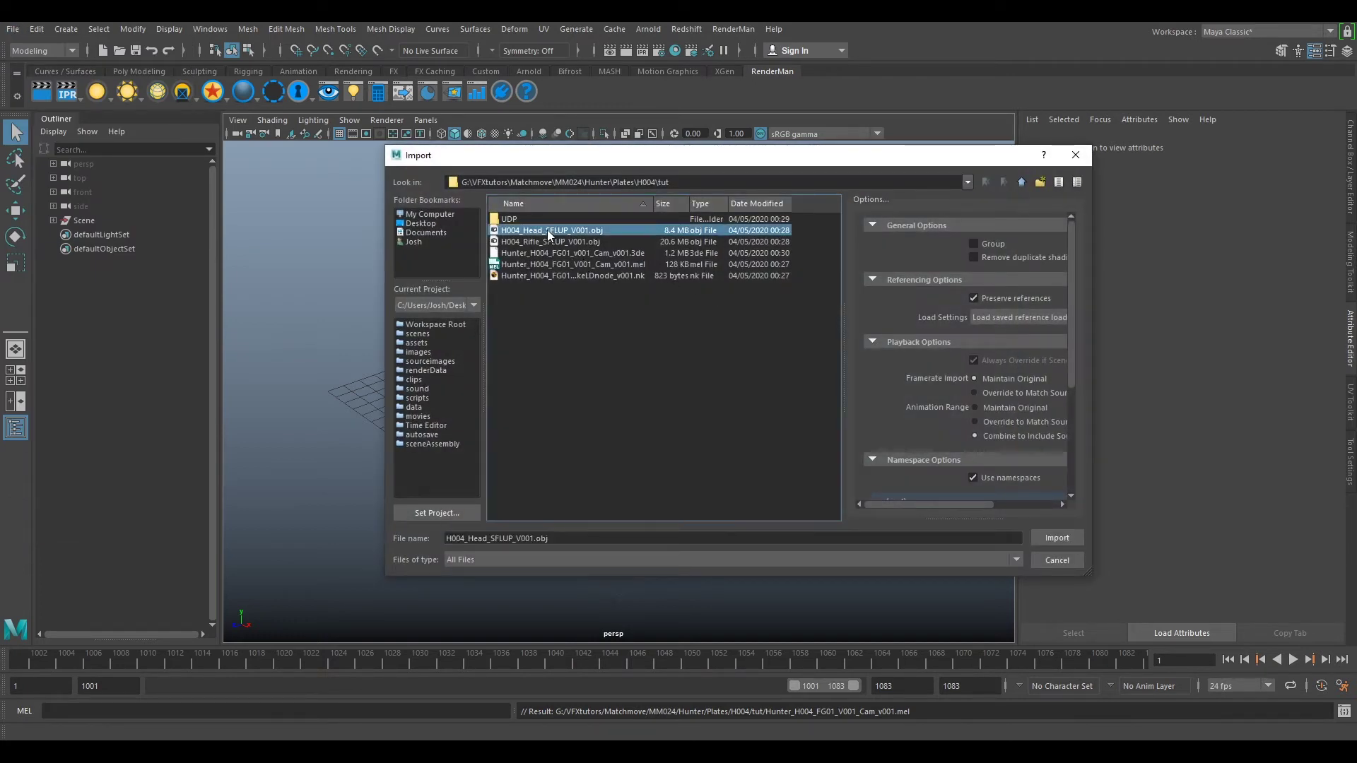
pyautogui.click(1058, 537)
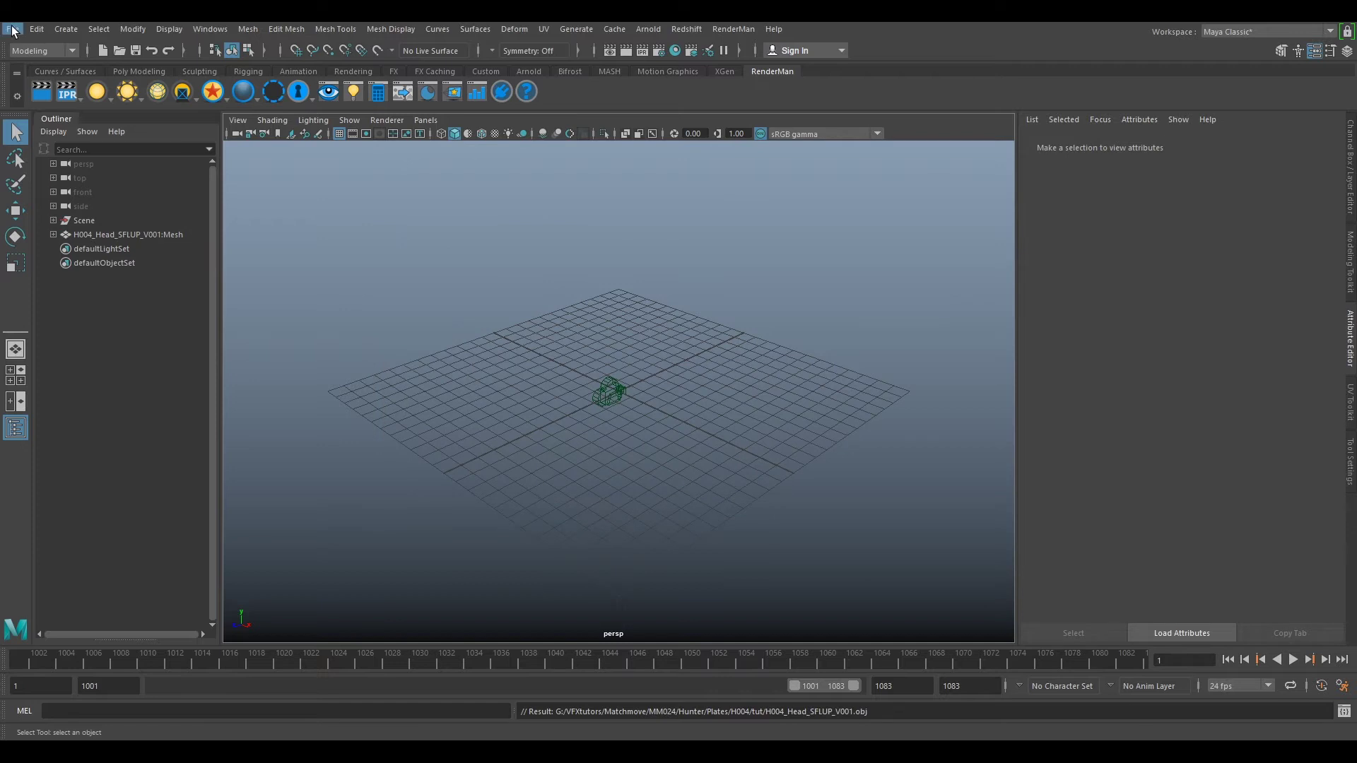
# Step: Import the H004_Rifle_SFLUP_V001.obj rifle mesh
pyautogui.click(12, 28)
pyautogui.click(90, 185)
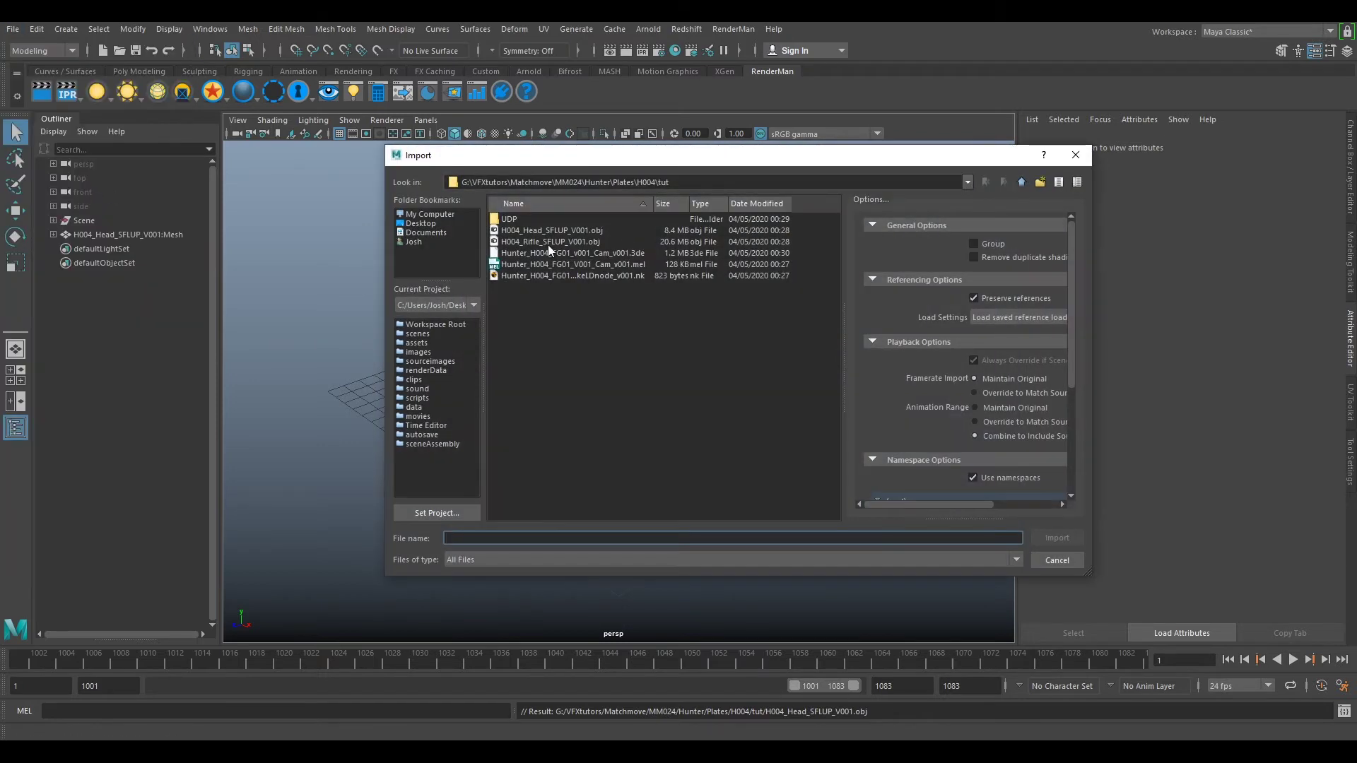
pyautogui.click(547, 242)
pyautogui.click(1050, 538)
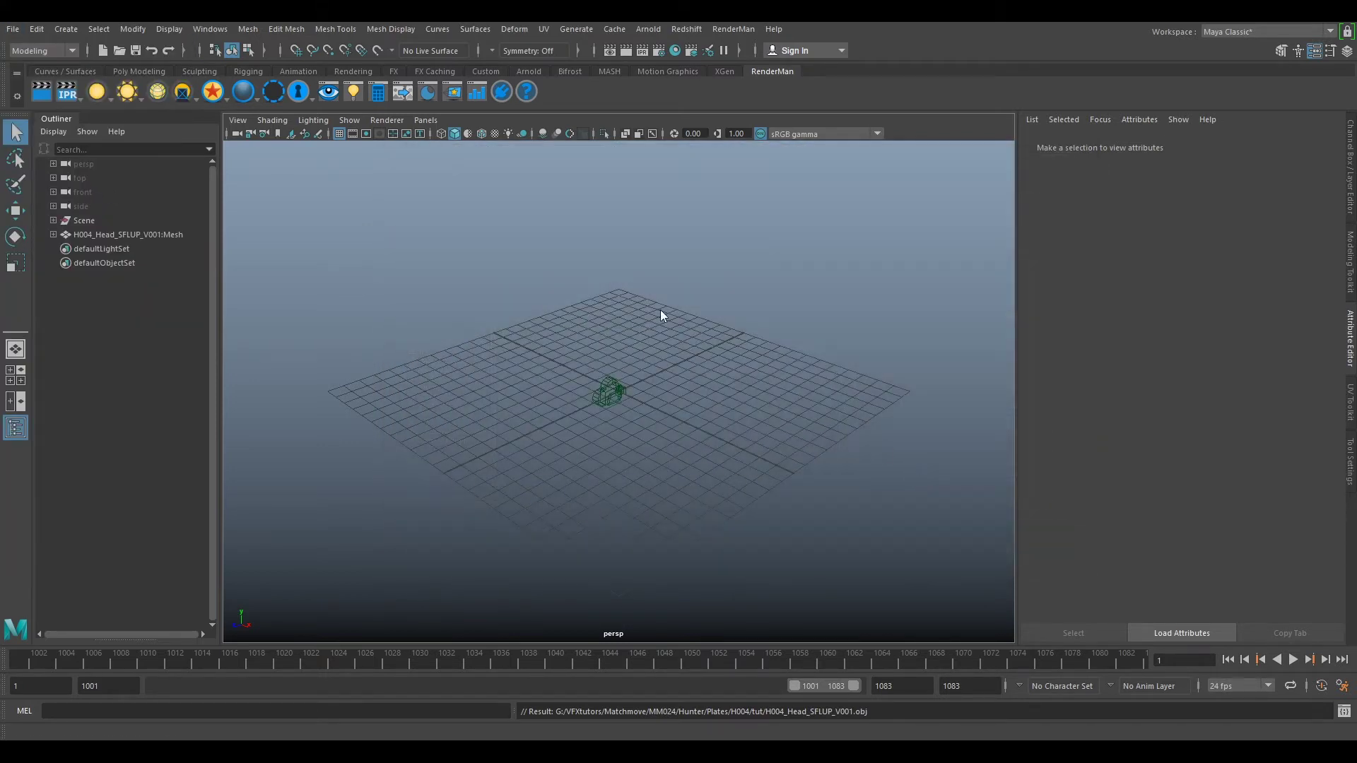
# Step: Import Hunter_SetGeo_v001.obj from the Hunter Data/SetGeo/SetGeo folder
pyautogui.click(12, 28)
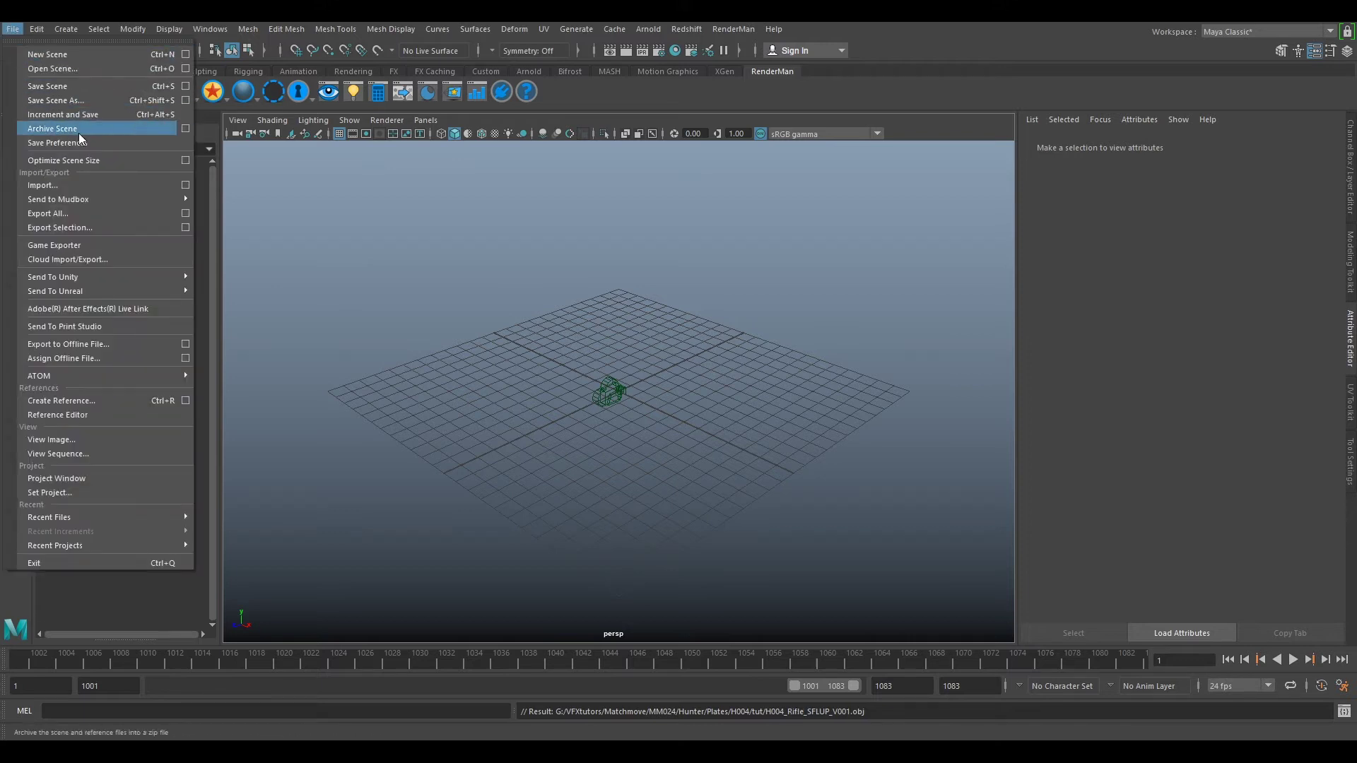
pyautogui.click(75, 185)
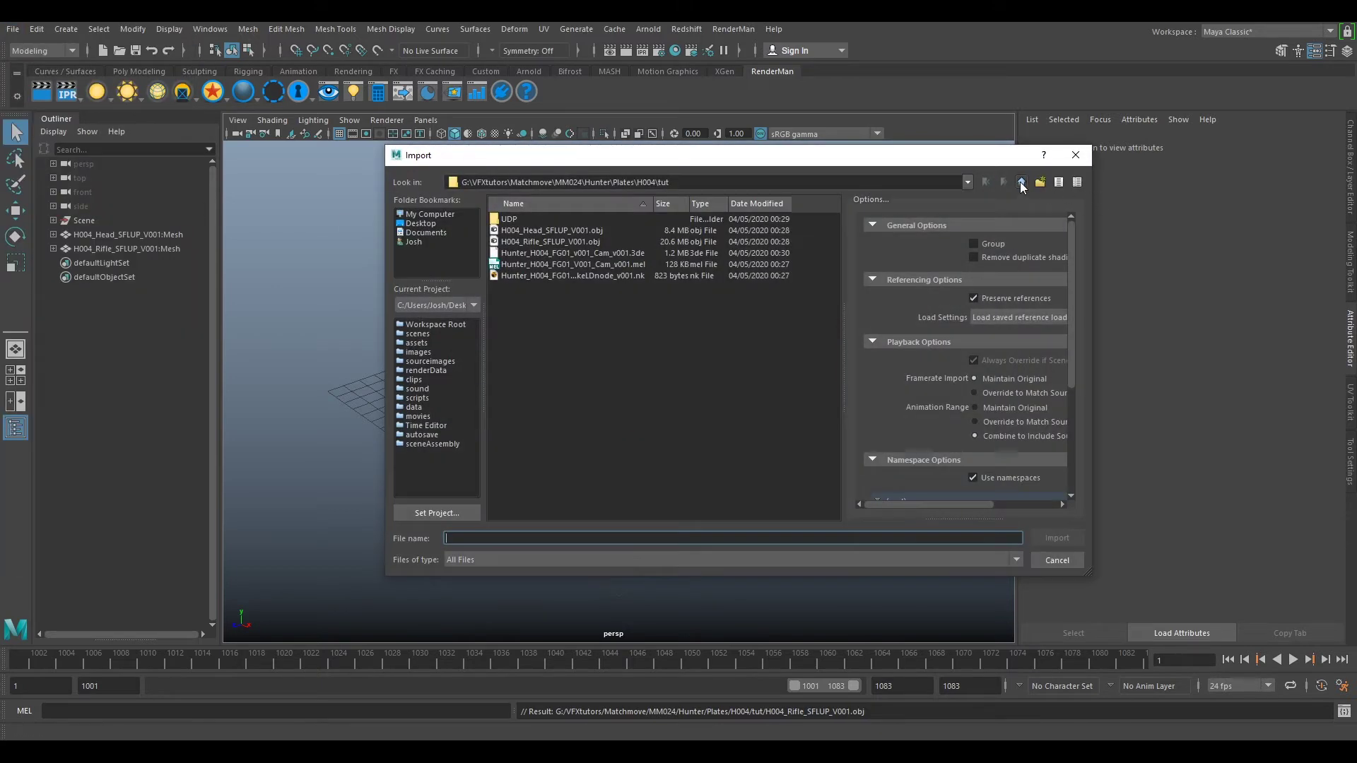
pyautogui.click(1023, 184)
pyautogui.click(1023, 184)
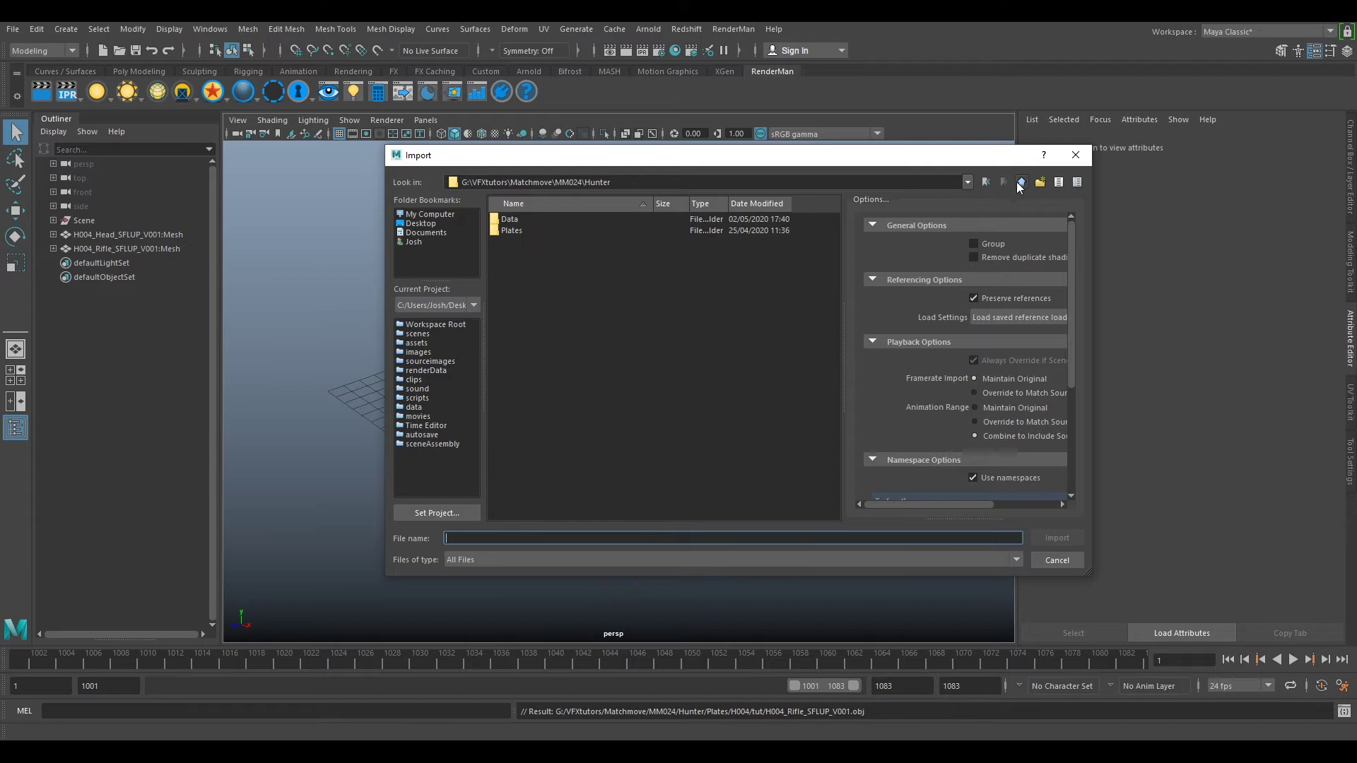
pyautogui.doubleClick(513, 219)
pyautogui.doubleClick(514, 287)
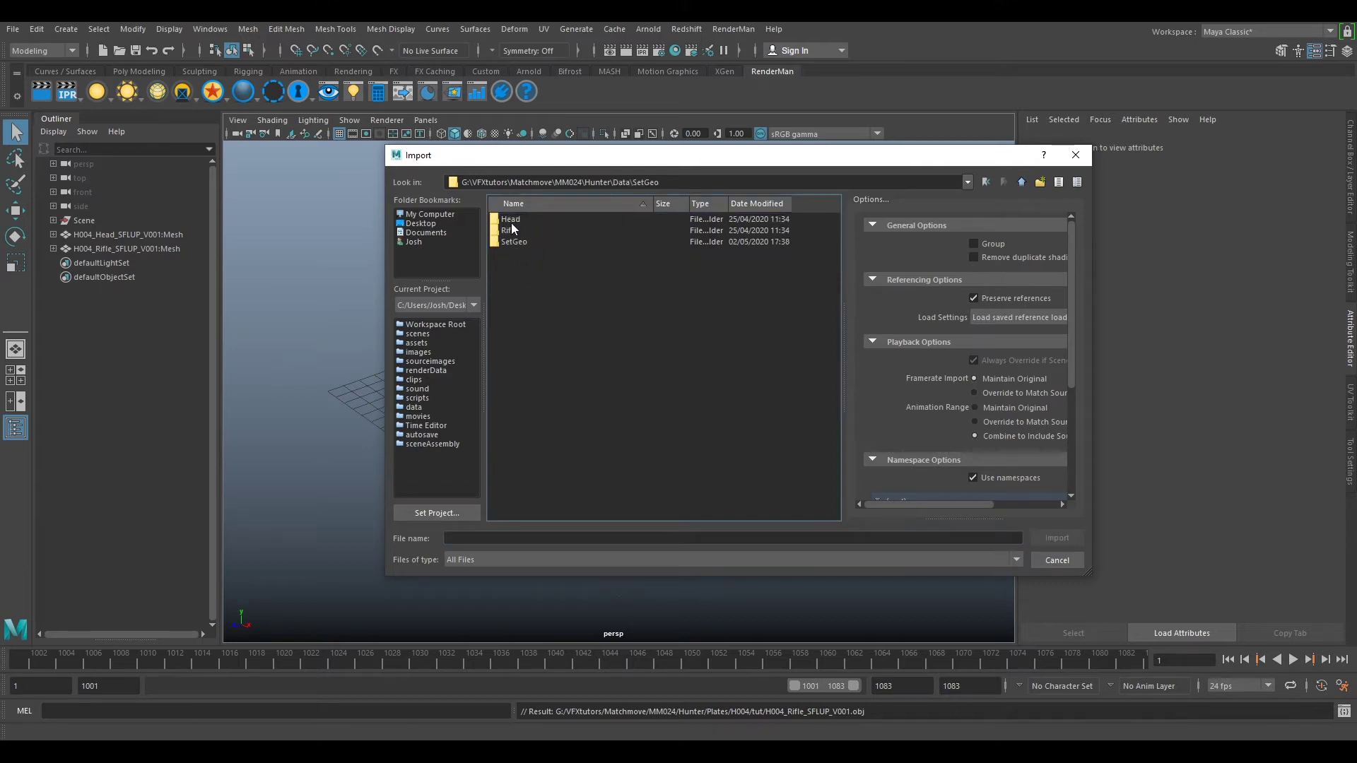
pyautogui.doubleClick(514, 240)
pyautogui.click(541, 218)
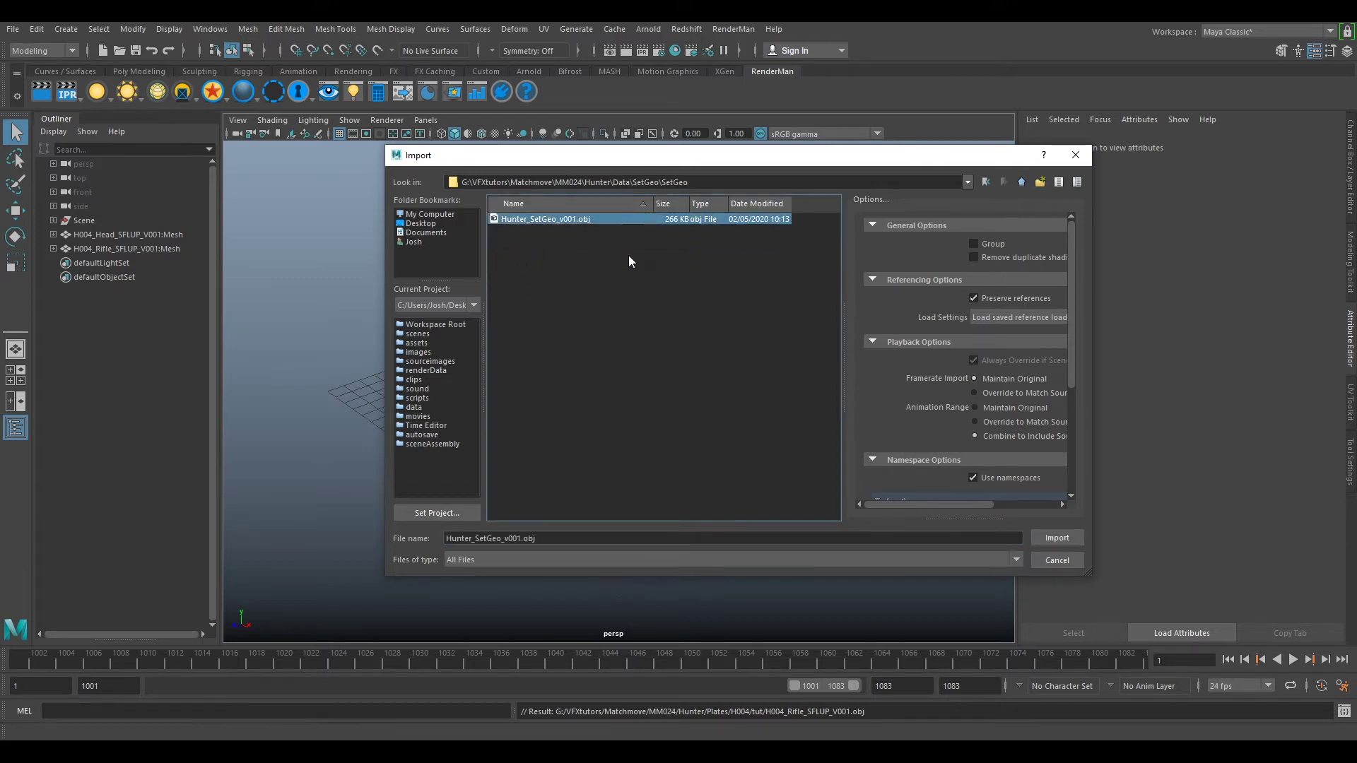
pyautogui.click(1061, 537)
pyautogui.scroll(5, 721, 421)
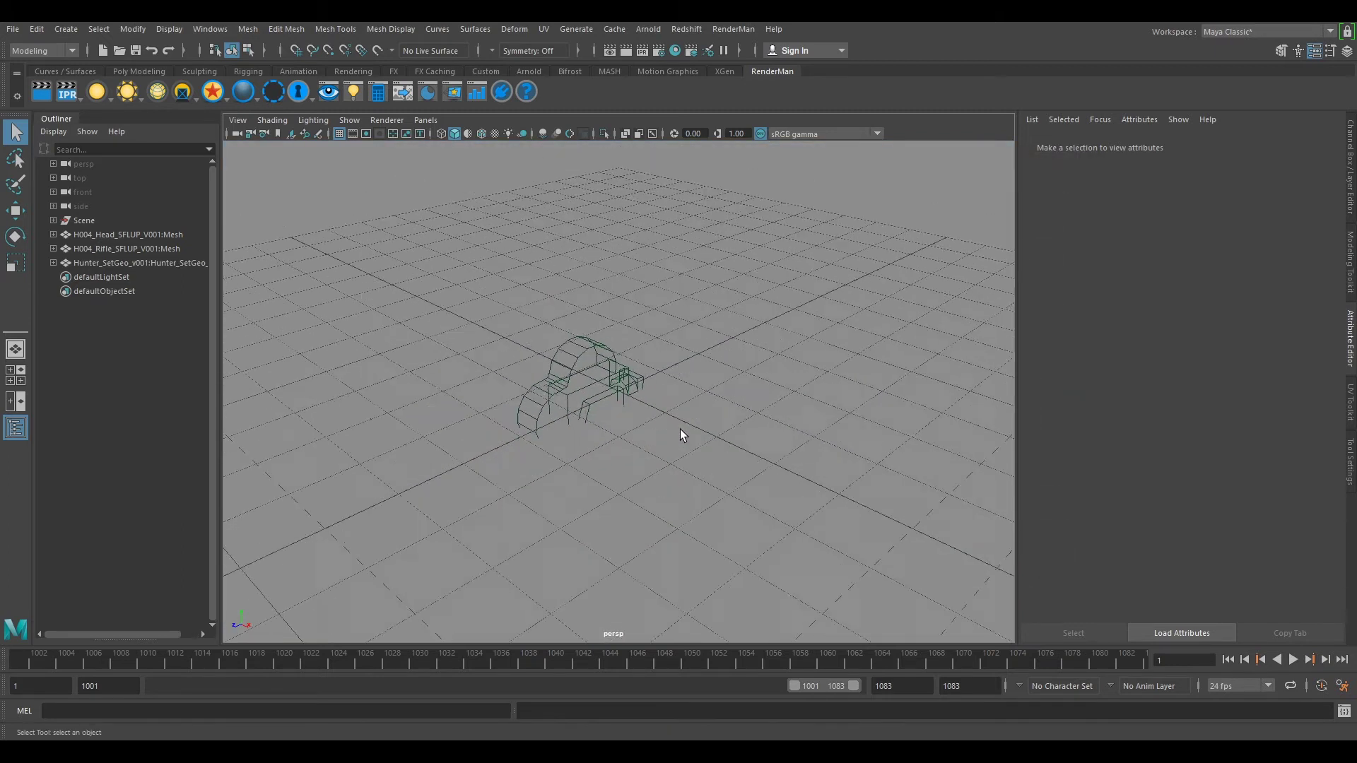
# Step: Expand the Scene group and delete the duplicate Sigma18_35MM_18MM camera
pyautogui.moveTo(707, 376)
pyautogui.keyDown('alt'); pyautogui.mouseDown()
pyautogui.moveTo(747, 450)
pyautogui.moveTo(739, 397)
pyautogui.mouseUp(); pyautogui.keyUp('alt')
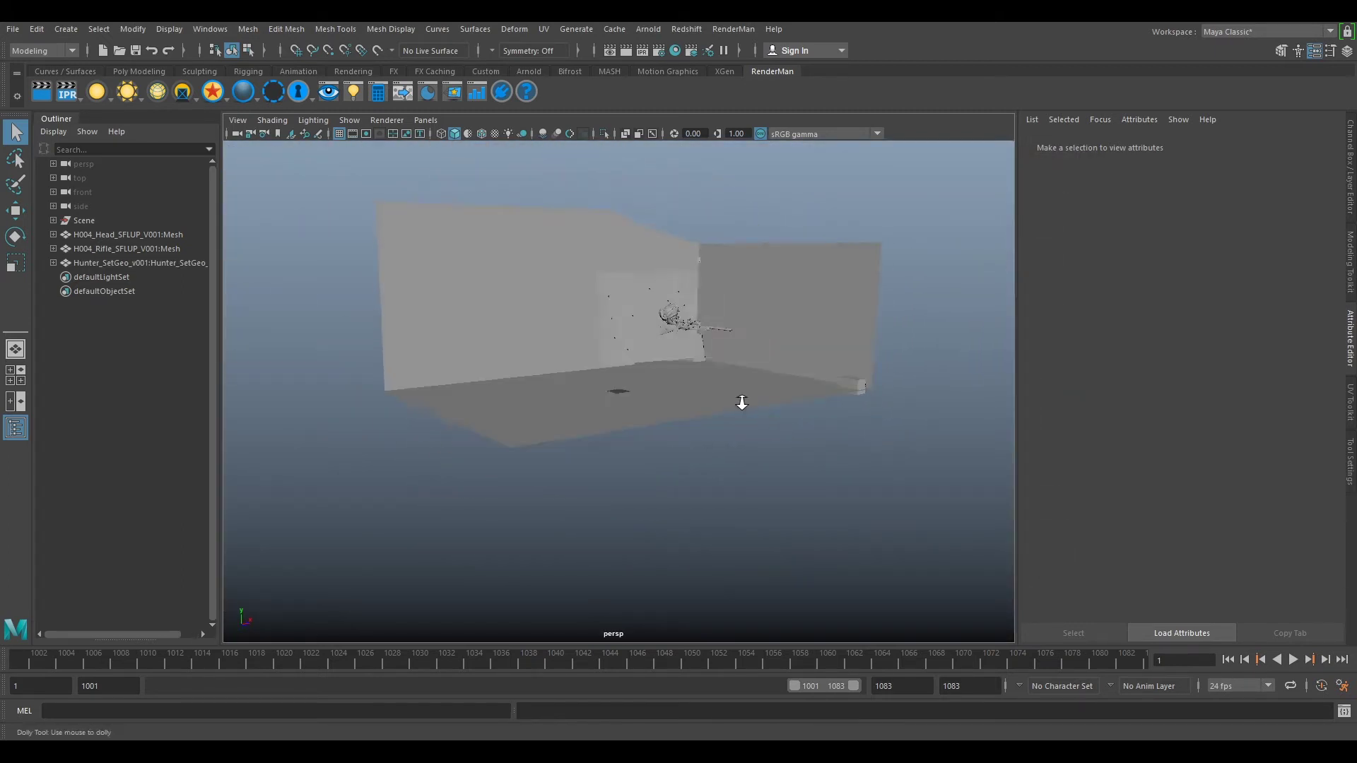
pyautogui.moveTo(740, 397)
pyautogui.keyDown('alt'); pyautogui.mouseDown(button='right')
pyautogui.moveTo(940, 521)
pyautogui.moveTo(772, 449)
pyautogui.moveTo(759, 427)
pyautogui.mouseUp(button='right'); pyautogui.keyUp('alt')
pyautogui.moveTo(759, 427)
pyautogui.keyDown('alt'); pyautogui.mouseDown()
pyautogui.moveTo(779, 458)
pyautogui.moveTo(728, 419)
pyautogui.mouseUp(); pyautogui.keyUp('alt')
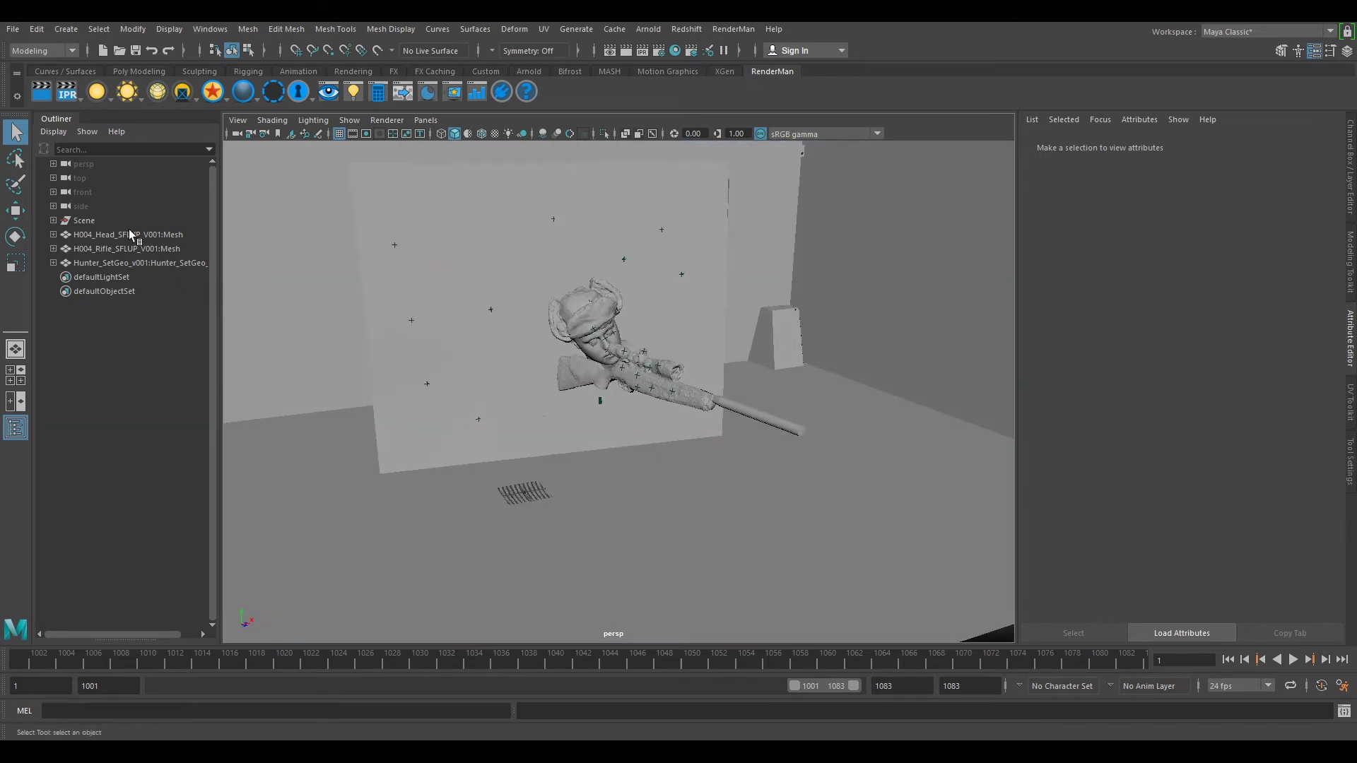
pyautogui.click(75, 222)
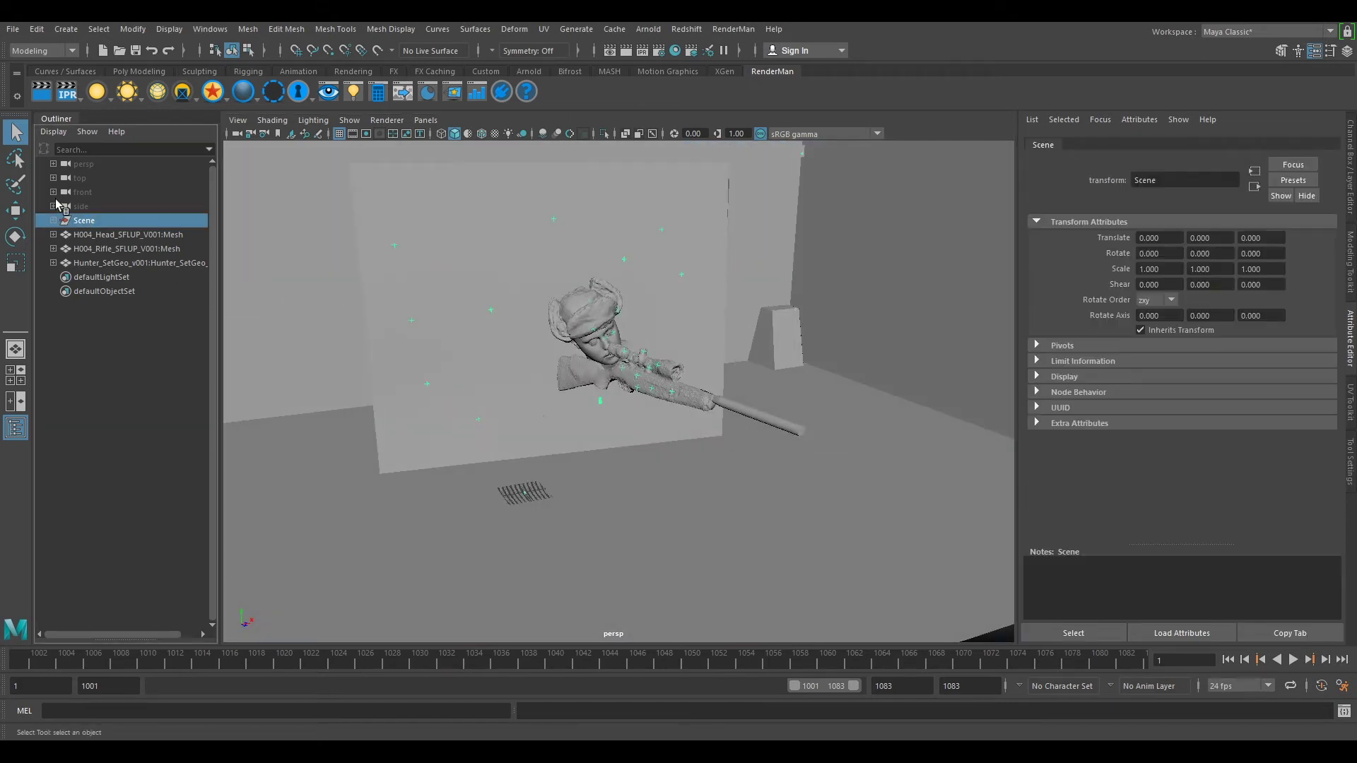
pyautogui.click(54, 219)
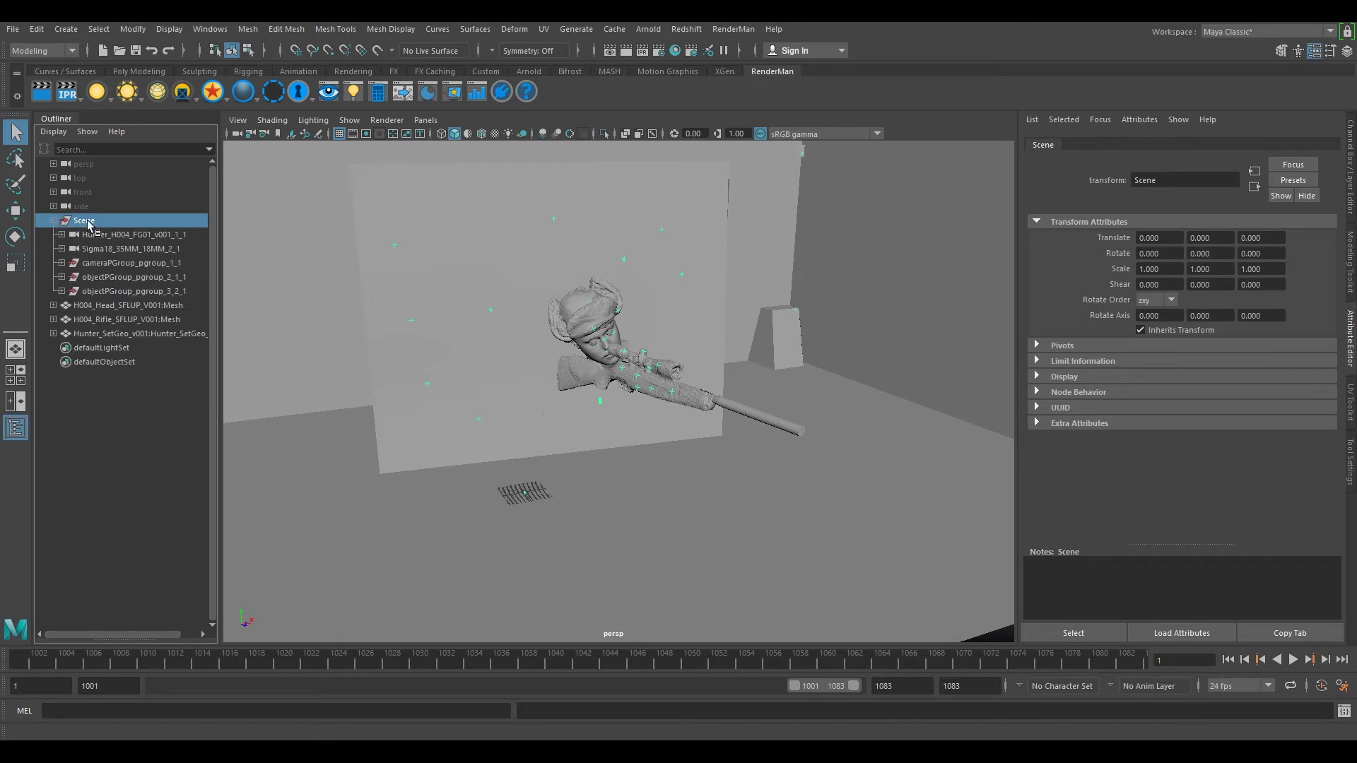
pyautogui.click(117, 235)
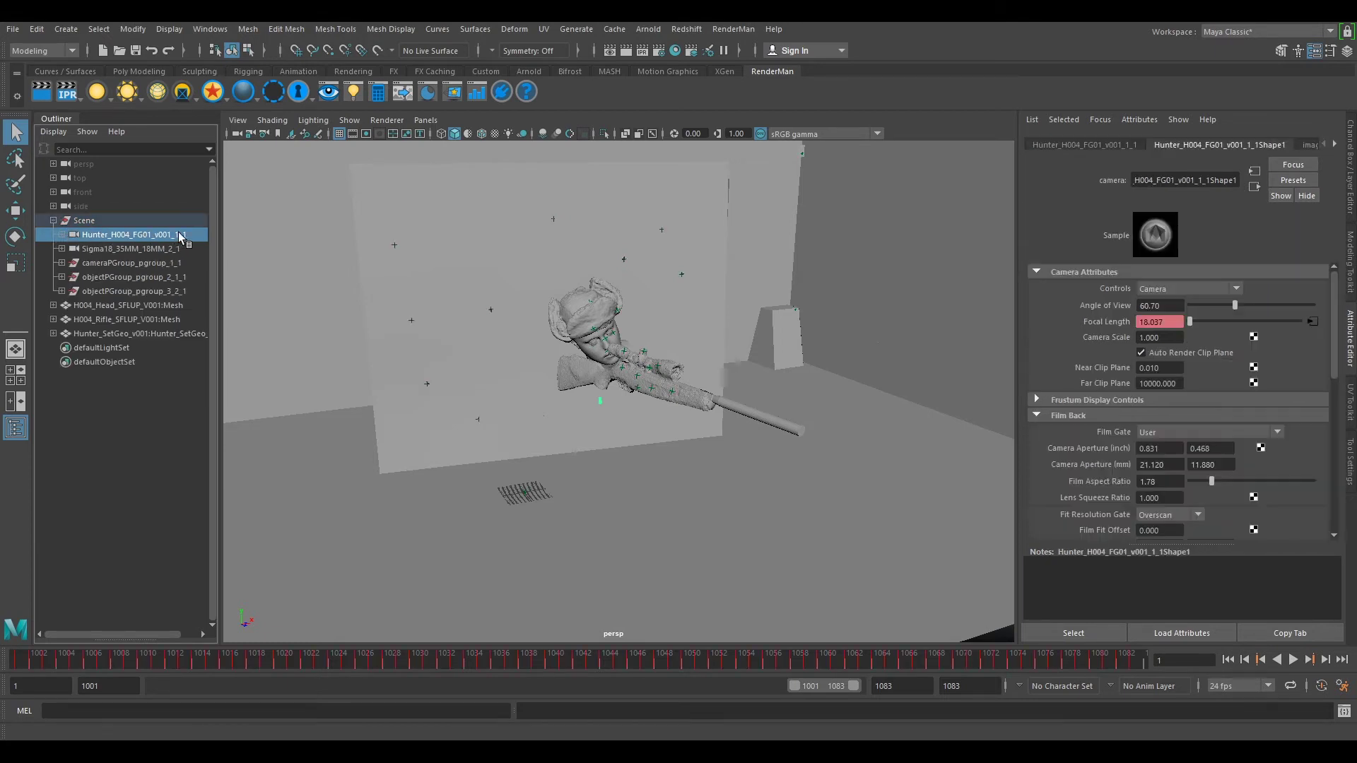
pyautogui.click(139, 248)
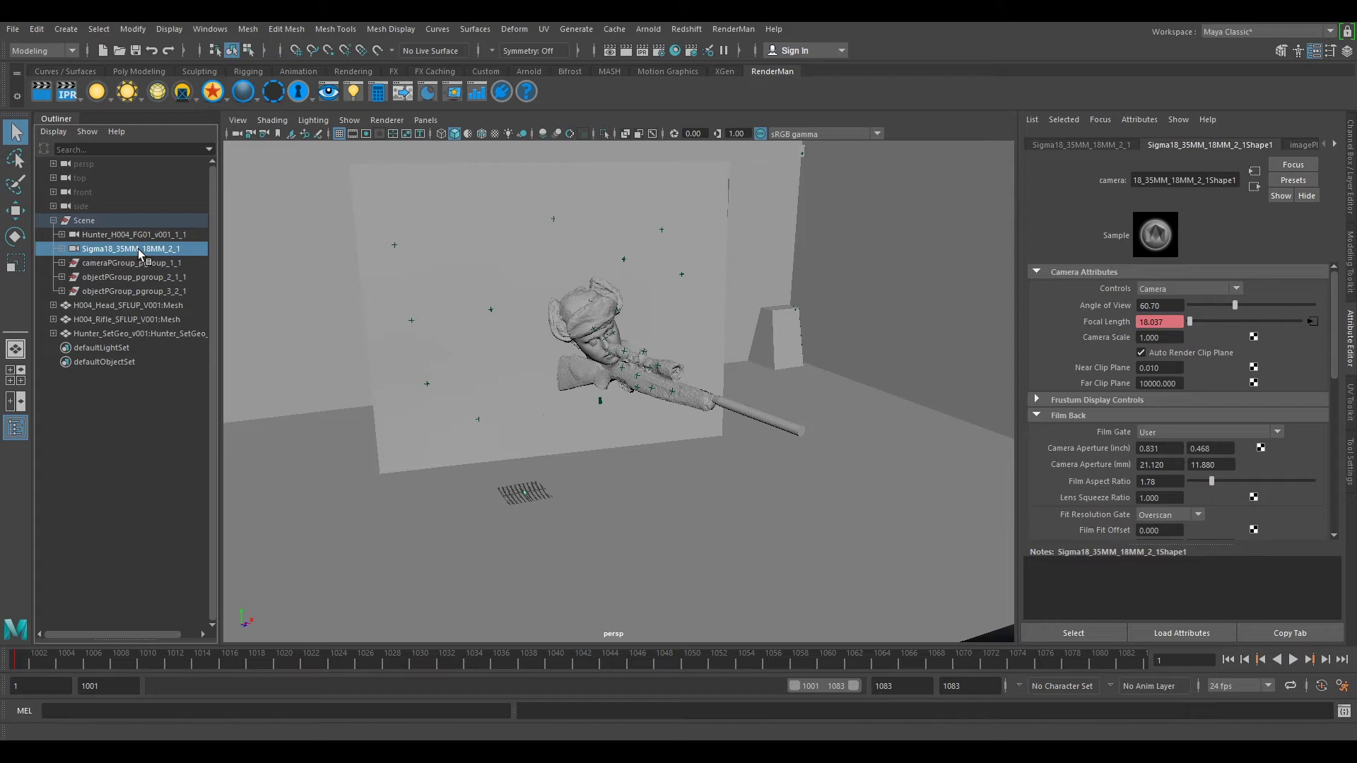
pyautogui.press('Delete')
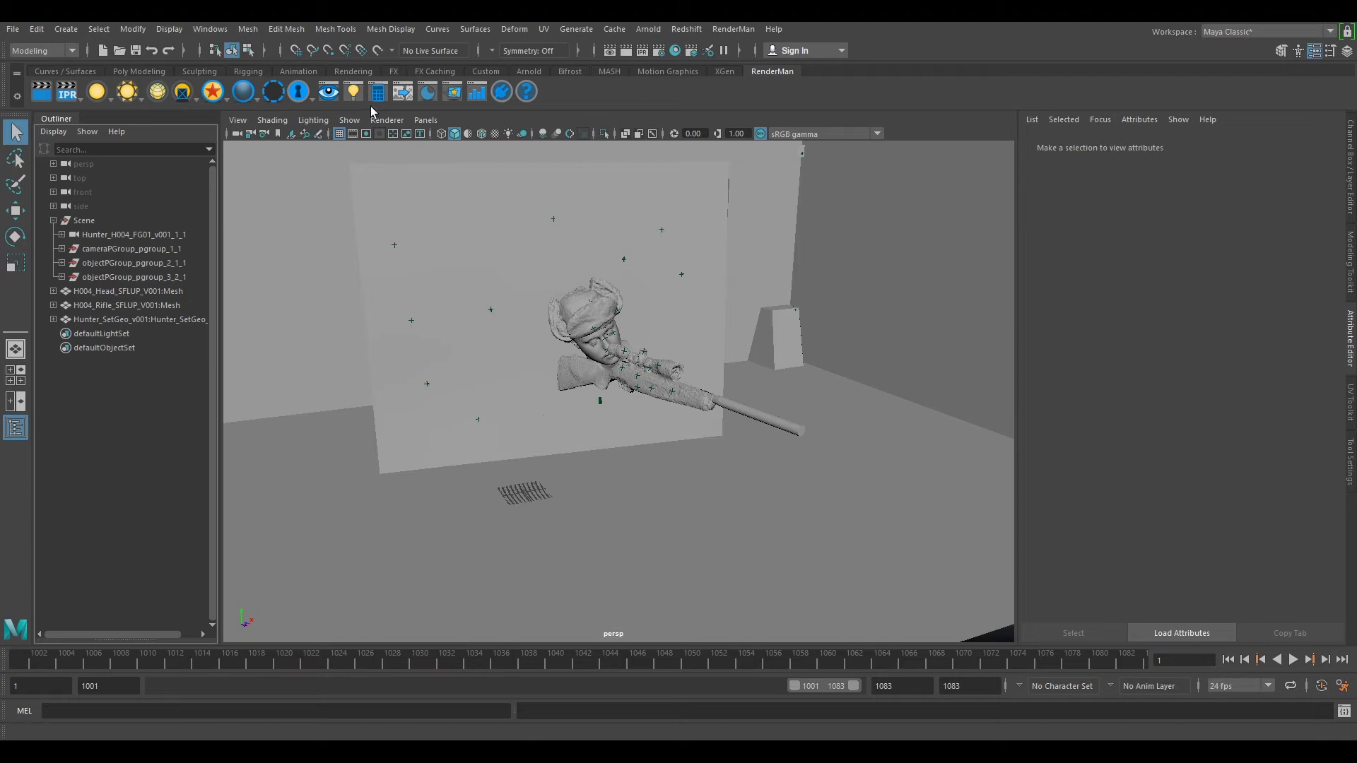
# Step: Look through Hunter_H004_FG01 at frame 1083 and show its imagePlaneShape1 attributes
pyautogui.click(426, 120)
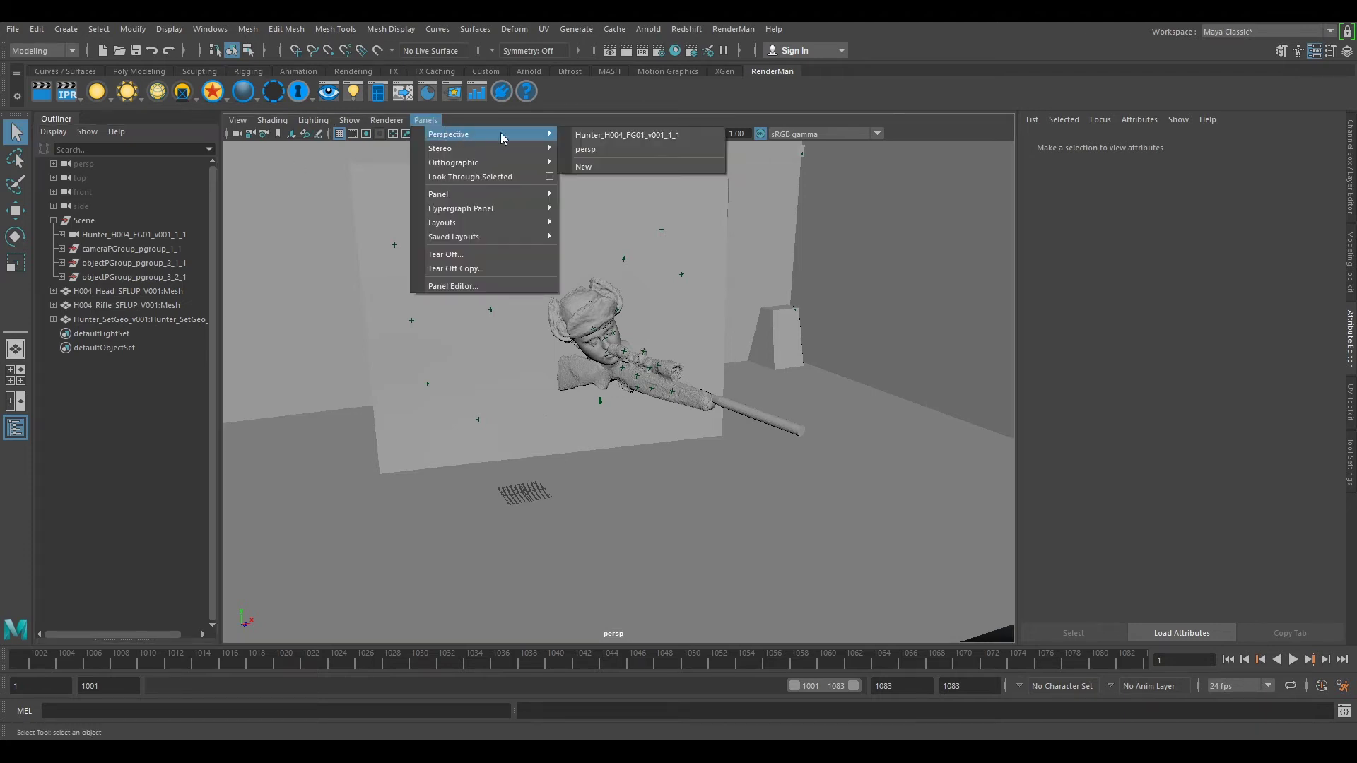
pyautogui.click(606, 135)
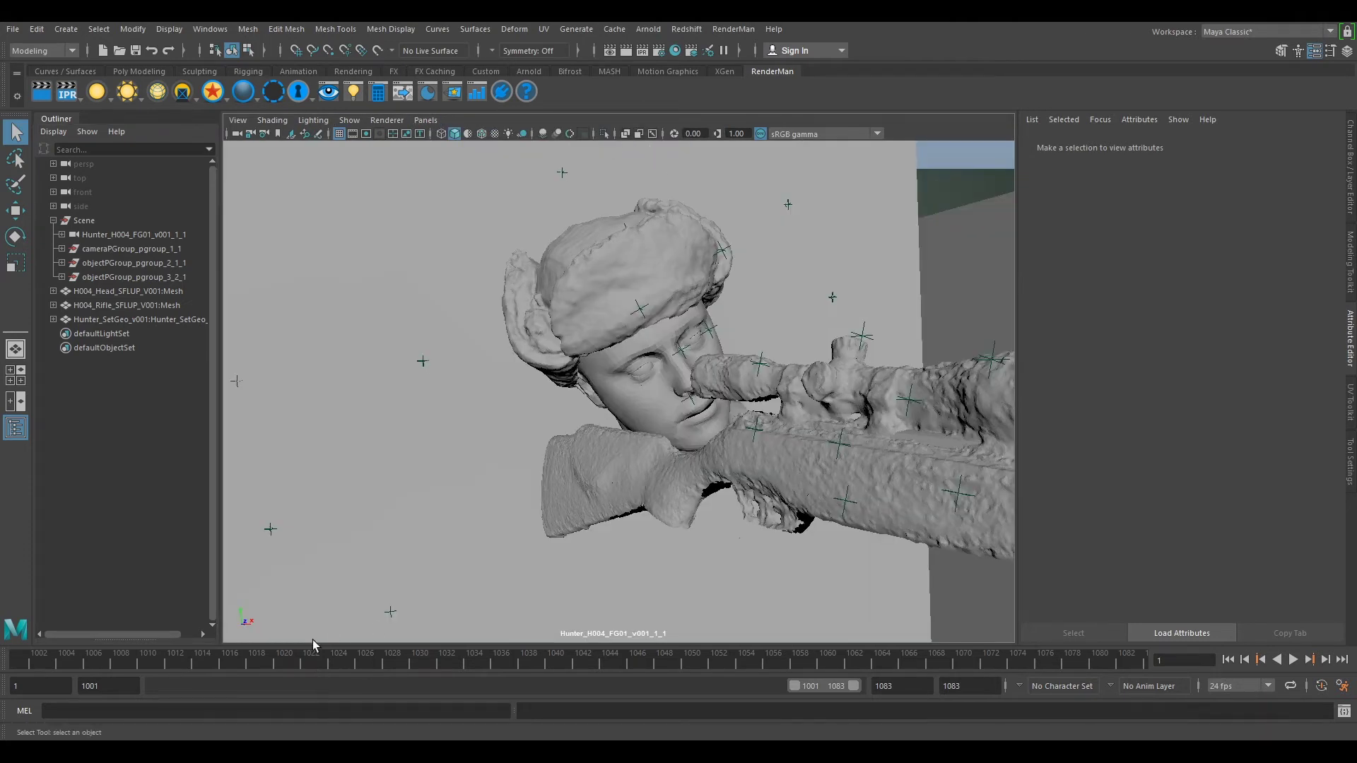
pyautogui.moveTo(766, 658); pyautogui.dragTo(1142, 660)
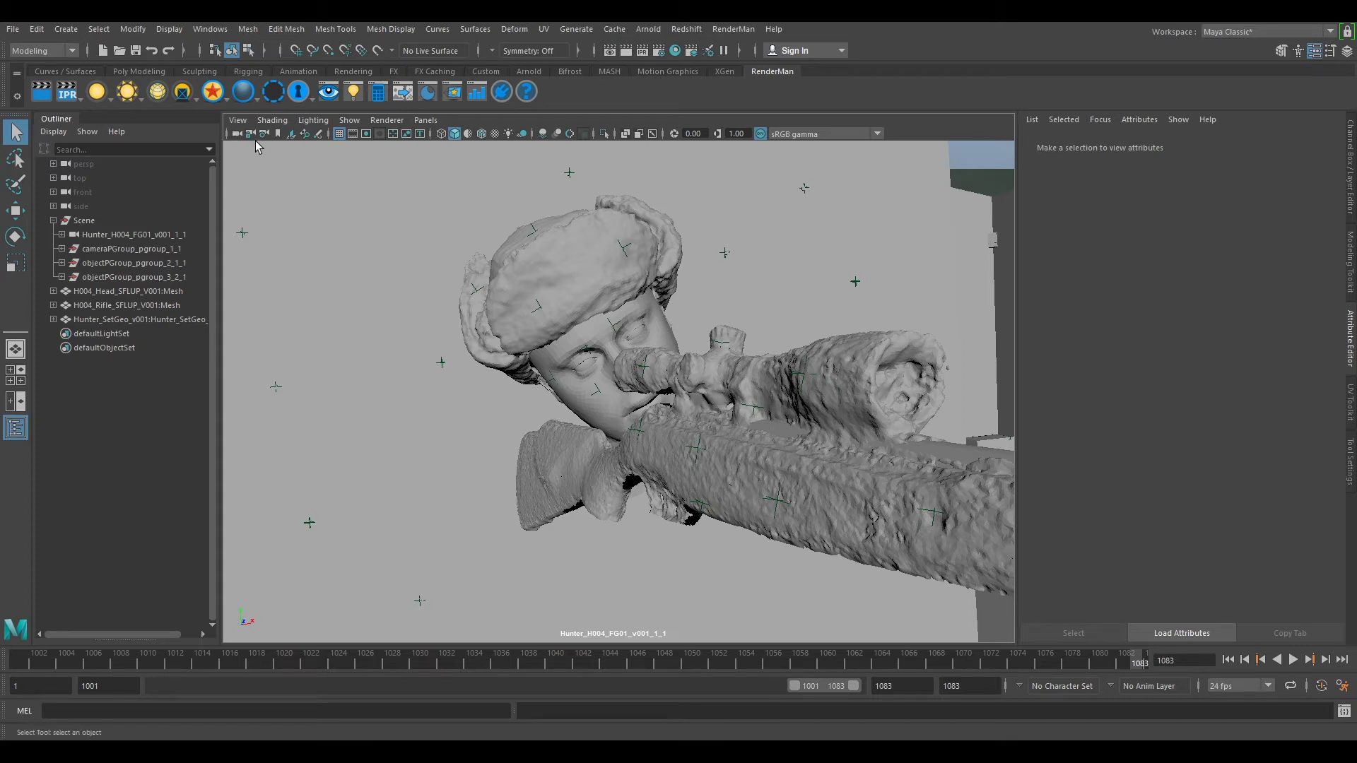
pyautogui.click(237, 134)
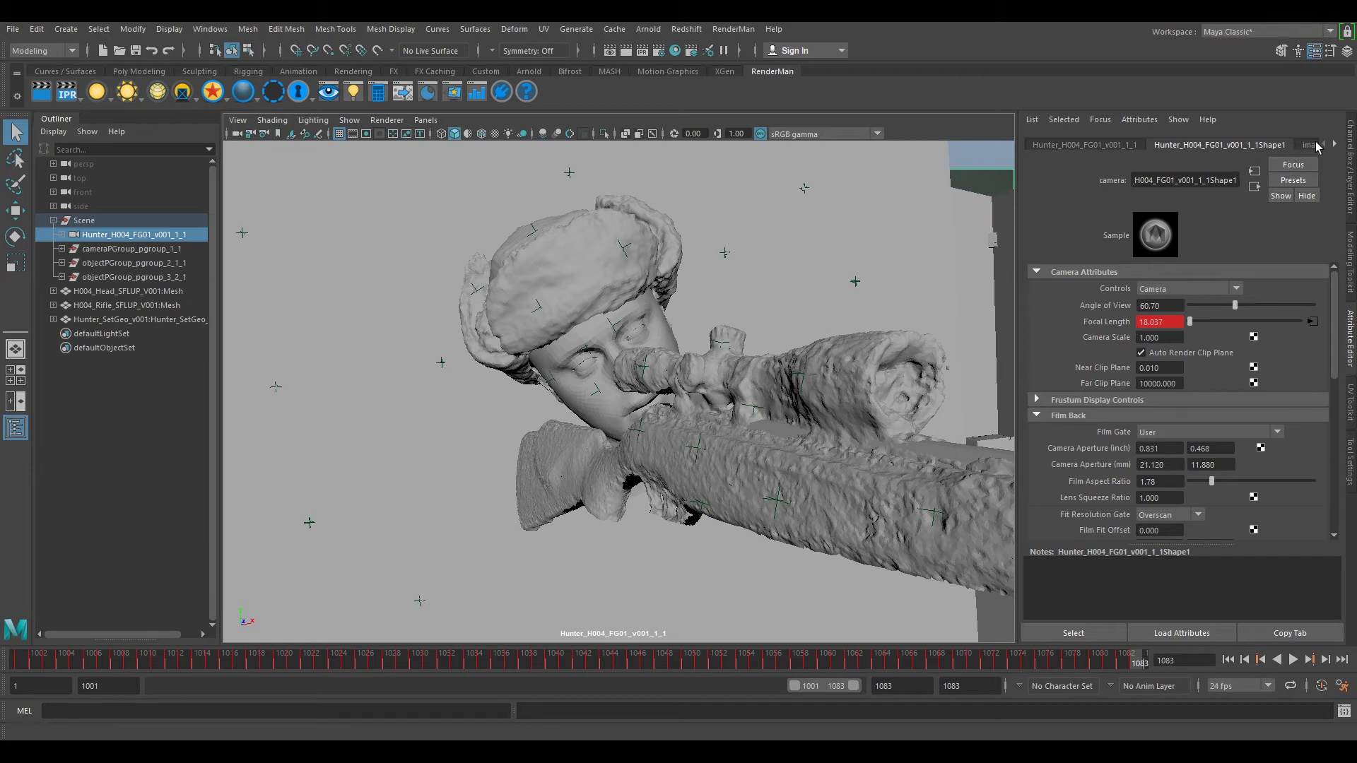
pyautogui.click(1315, 145)
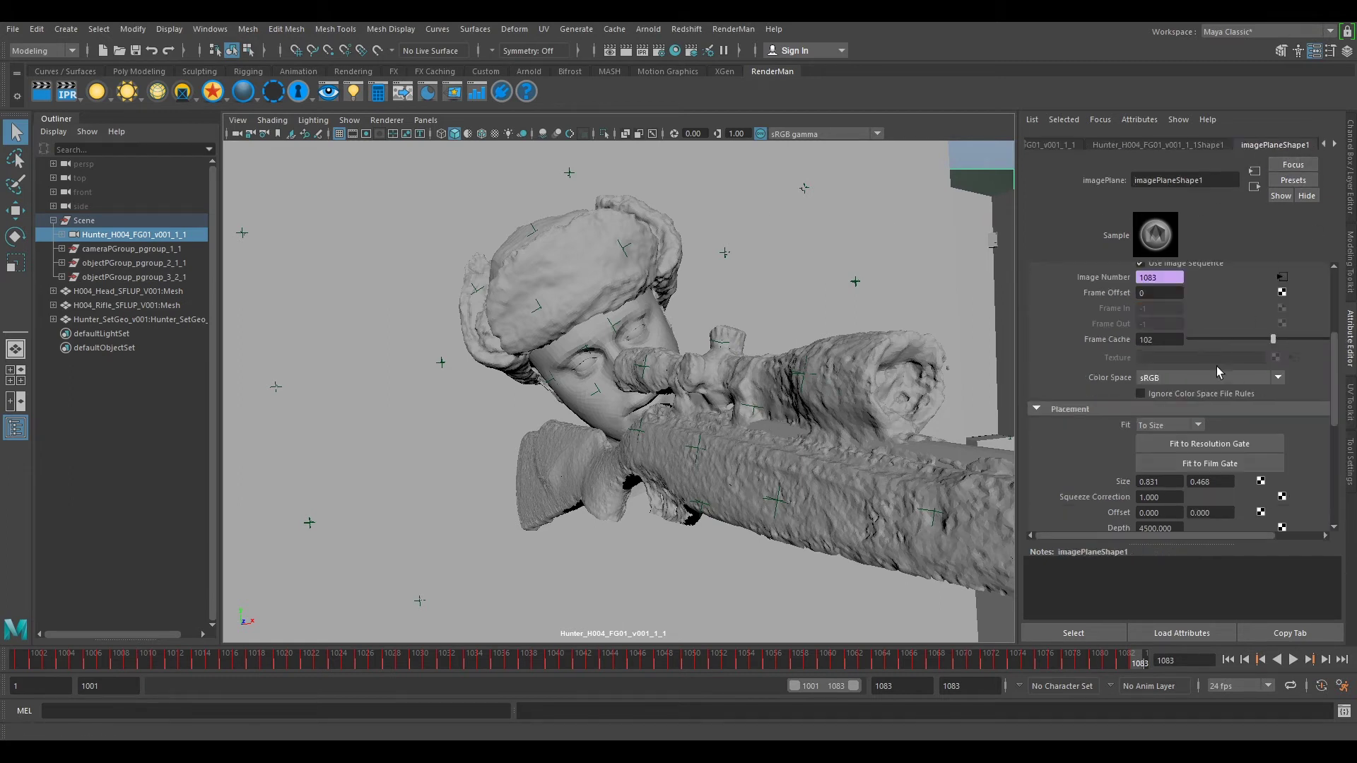
pyautogui.scroll(3, 1217, 365)
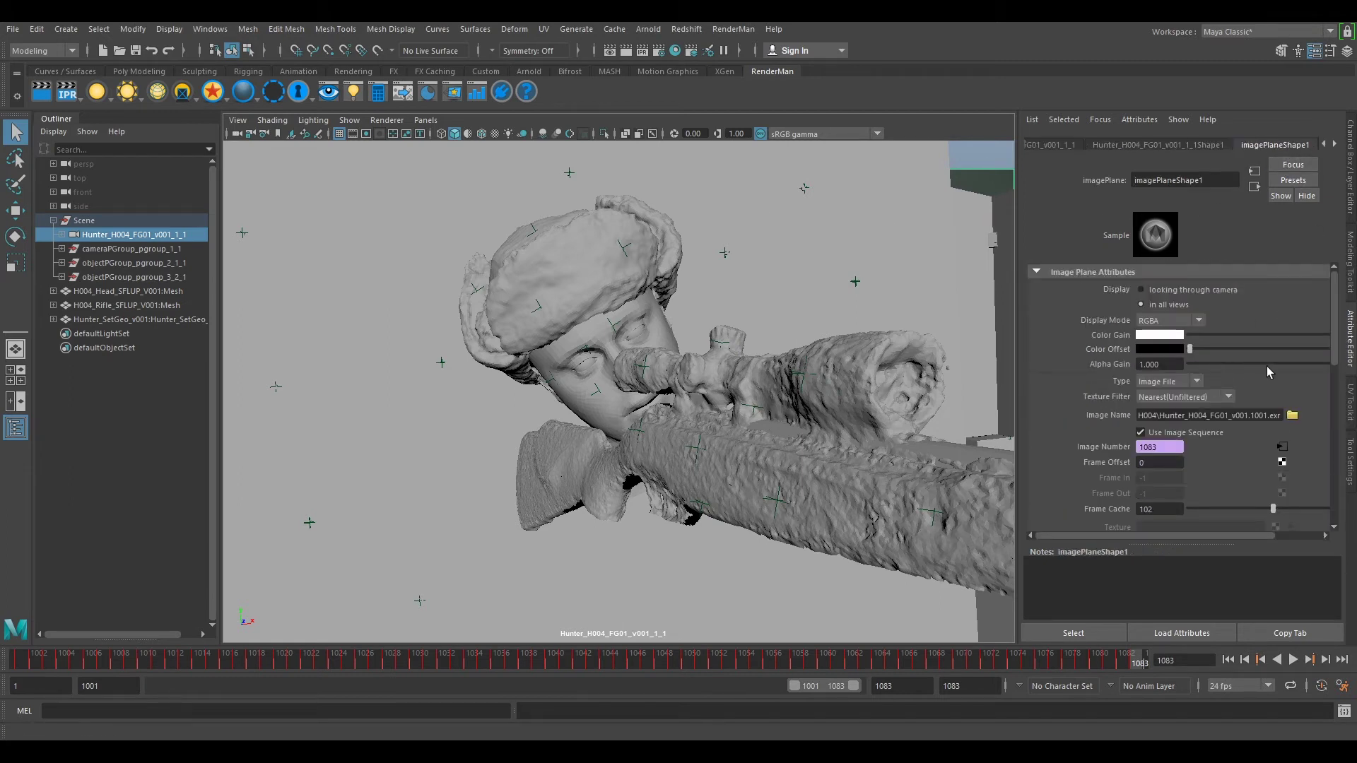
# Step: Set the image plane file to Hunter_H004_FG01_v001_UDP.1001.exr from Plates\H004\tut\UDP
pyautogui.click(1293, 416)
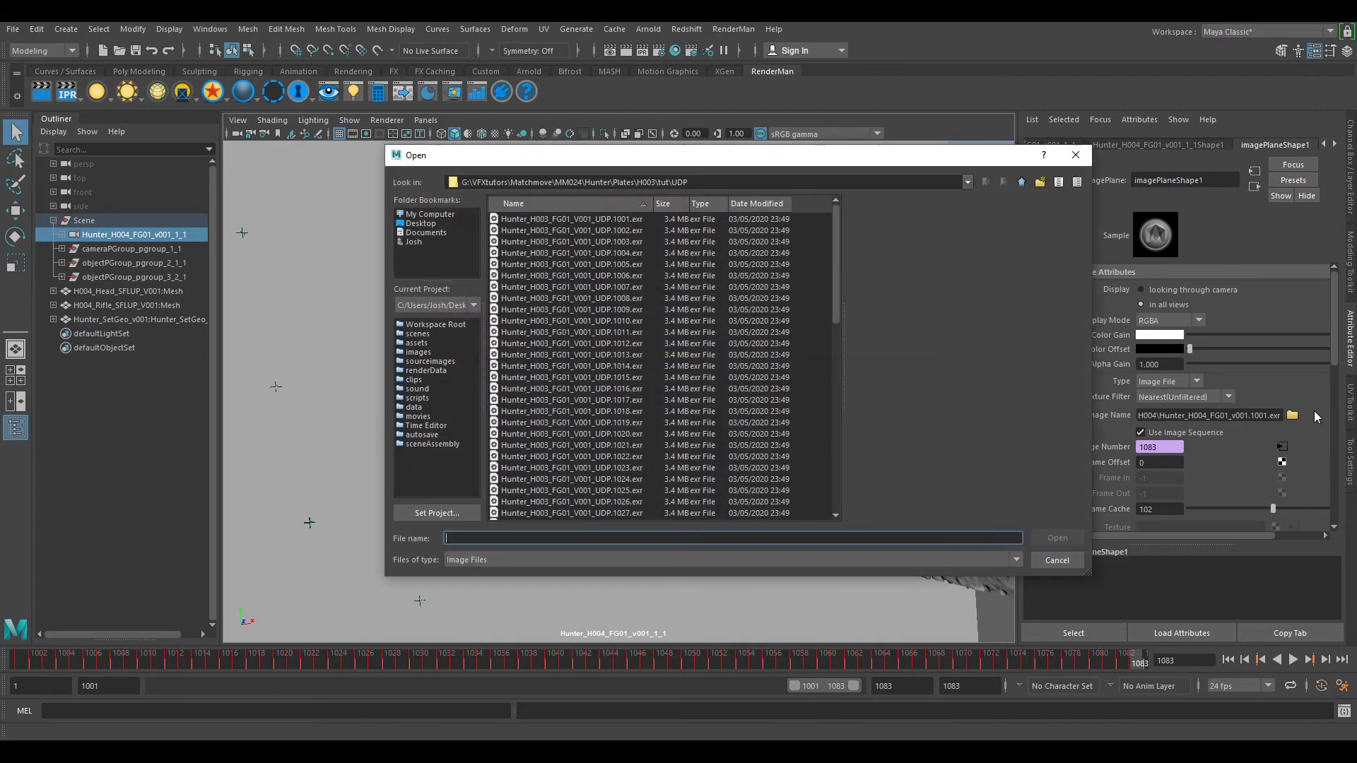
pyautogui.click(1022, 181)
pyautogui.click(1023, 182)
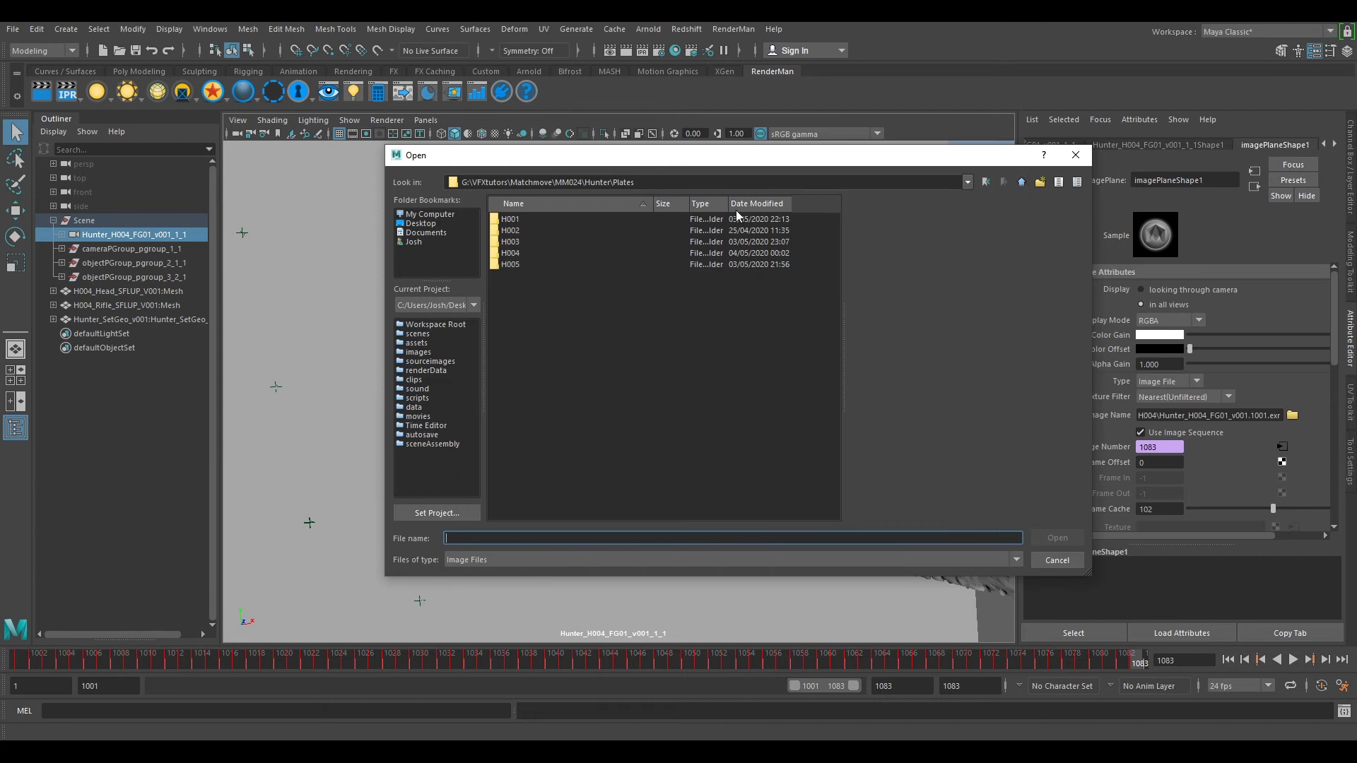
pyautogui.doubleClick(519, 253)
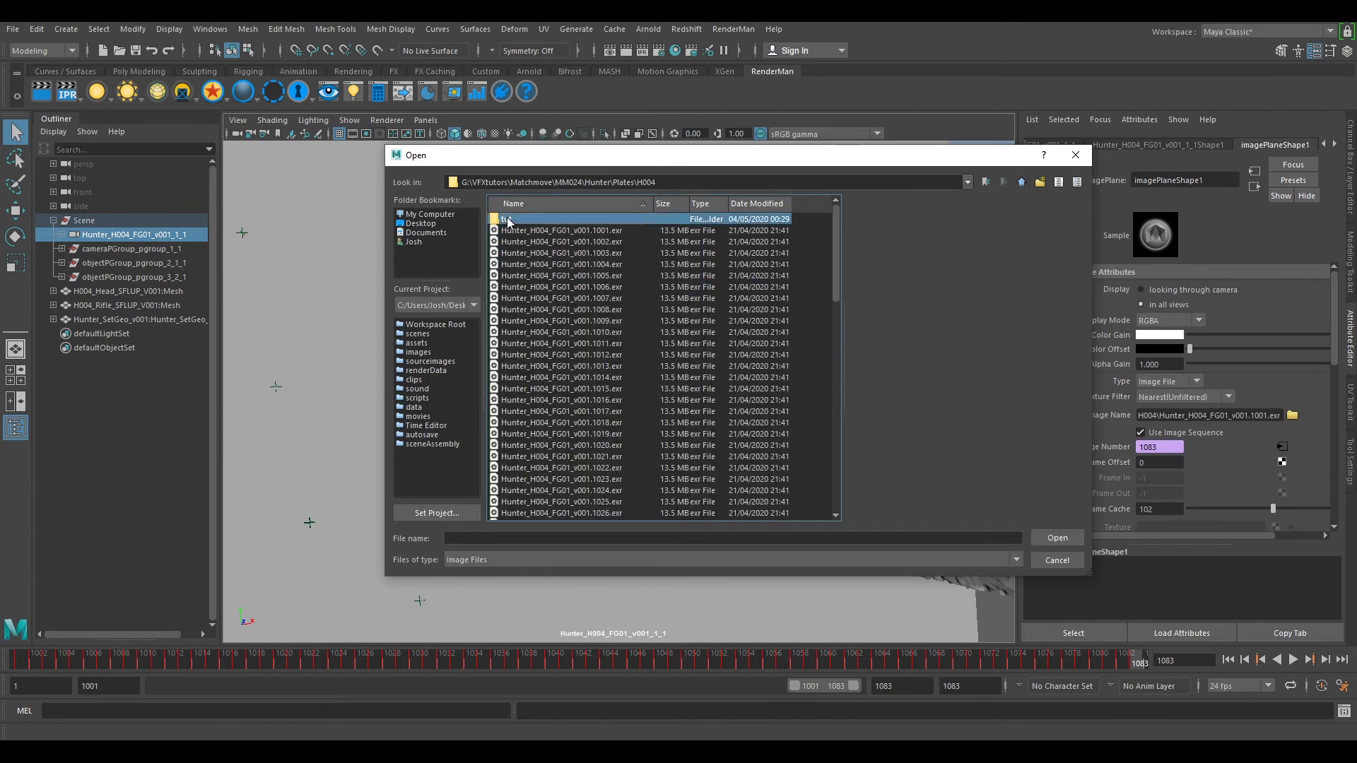
pyautogui.doubleClick(518, 217)
pyautogui.click(519, 218)
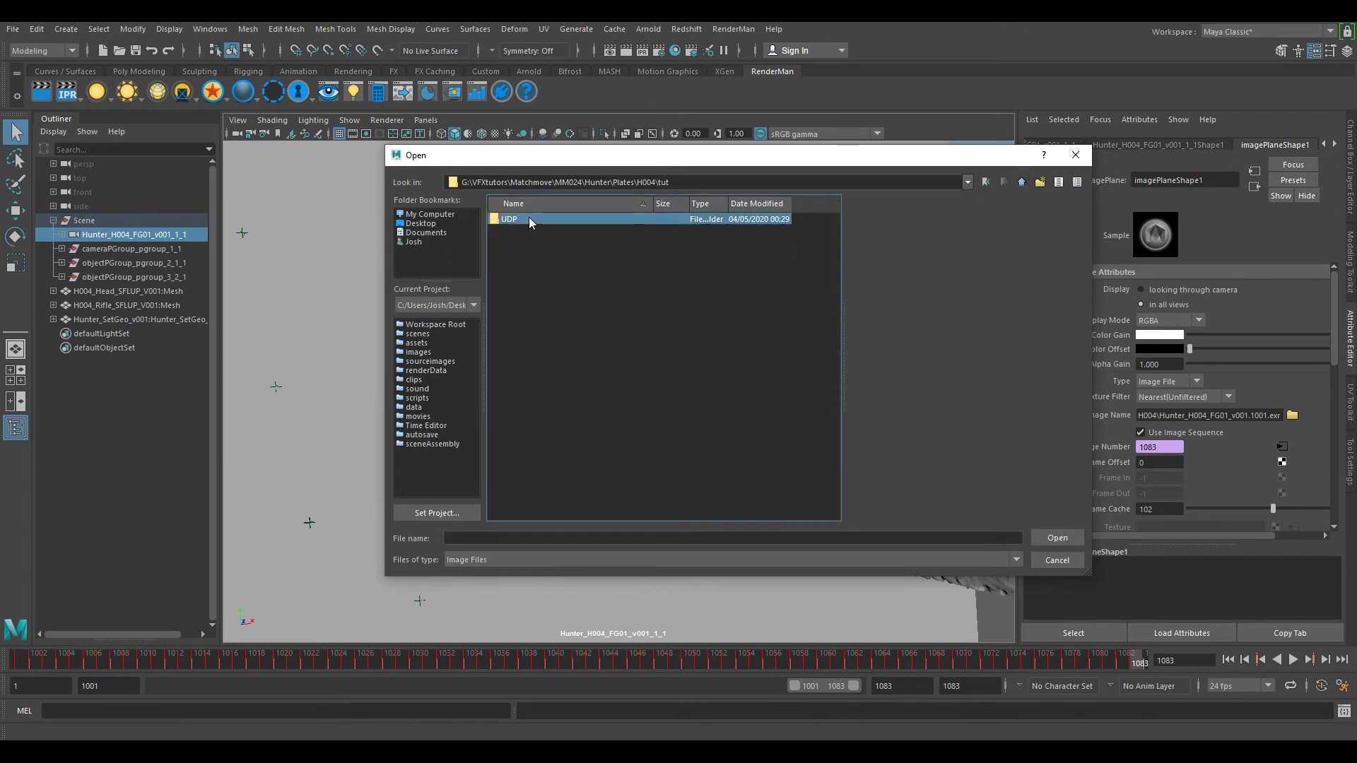
pyautogui.doubleClick(529, 217)
pyautogui.click(547, 218)
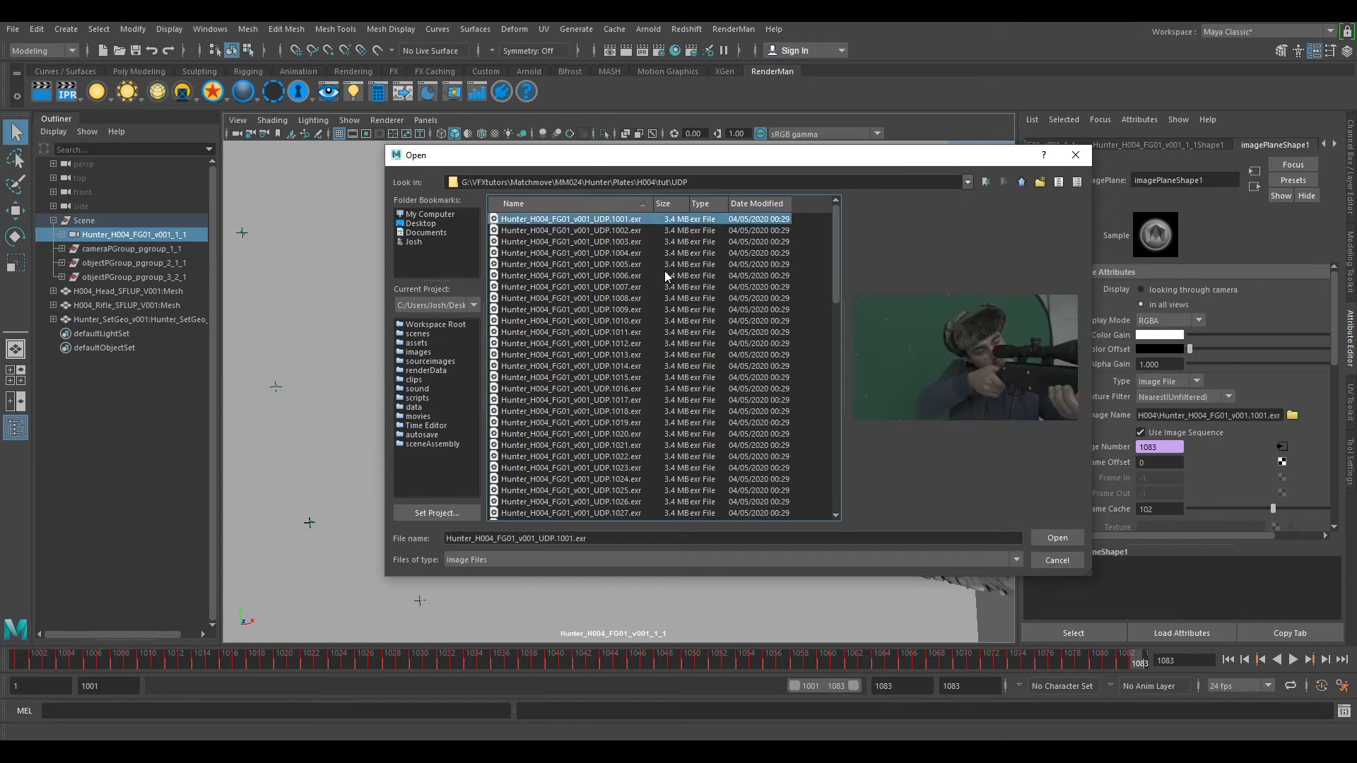
pyautogui.click(1057, 535)
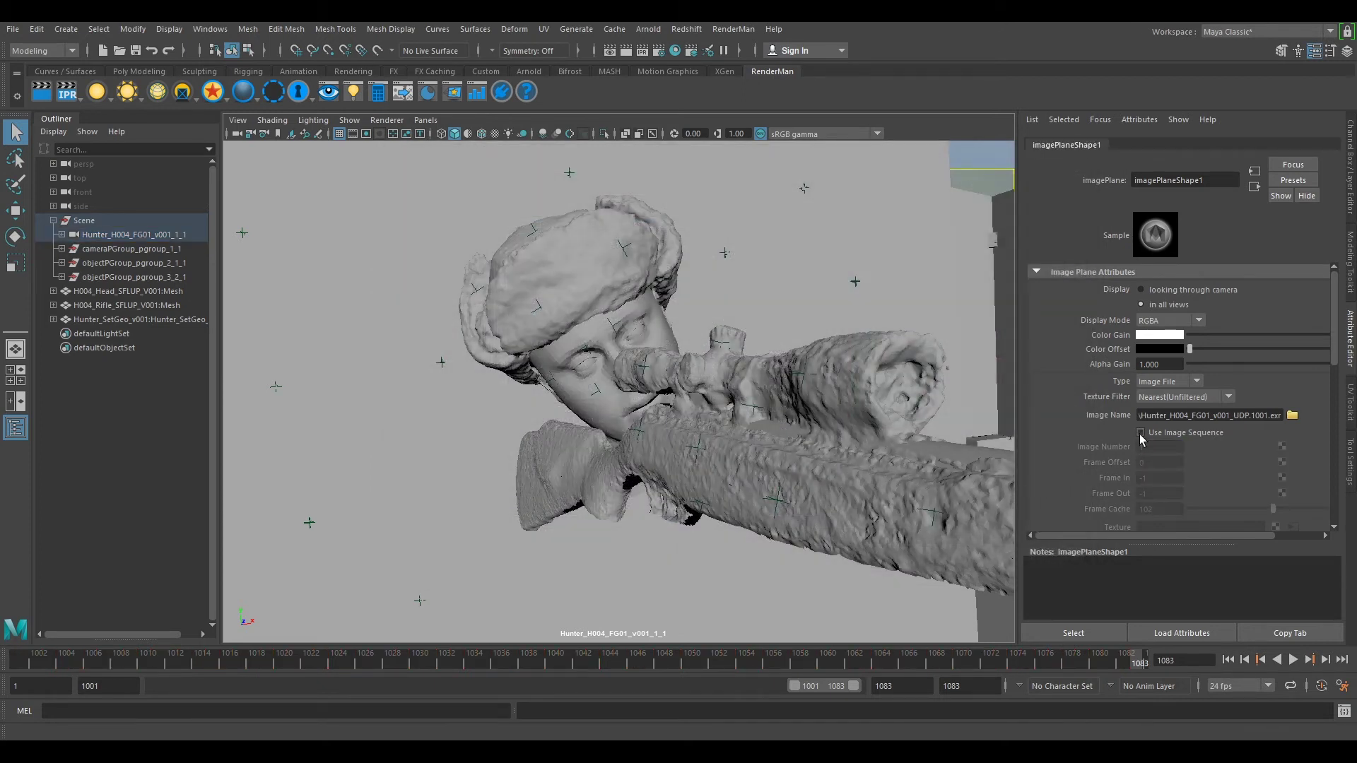
# Step: Enable Use Image Sequence, set Alpha Gain to 0.7 and Depth to 1
pyautogui.click(1140, 433)
pyautogui.click(1168, 361)
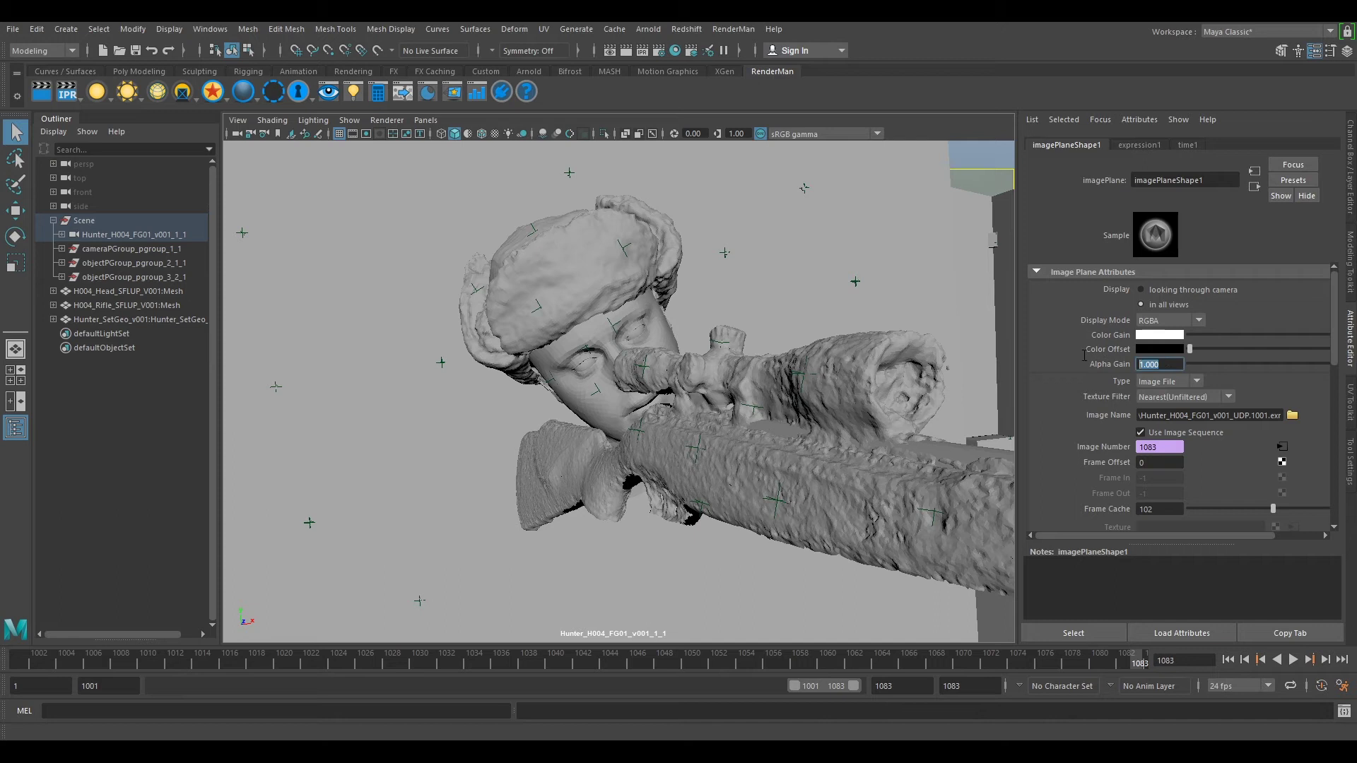
pyautogui.write('0.7')
pyautogui.press('Return')
pyautogui.scroll(-5, 1077, 354)
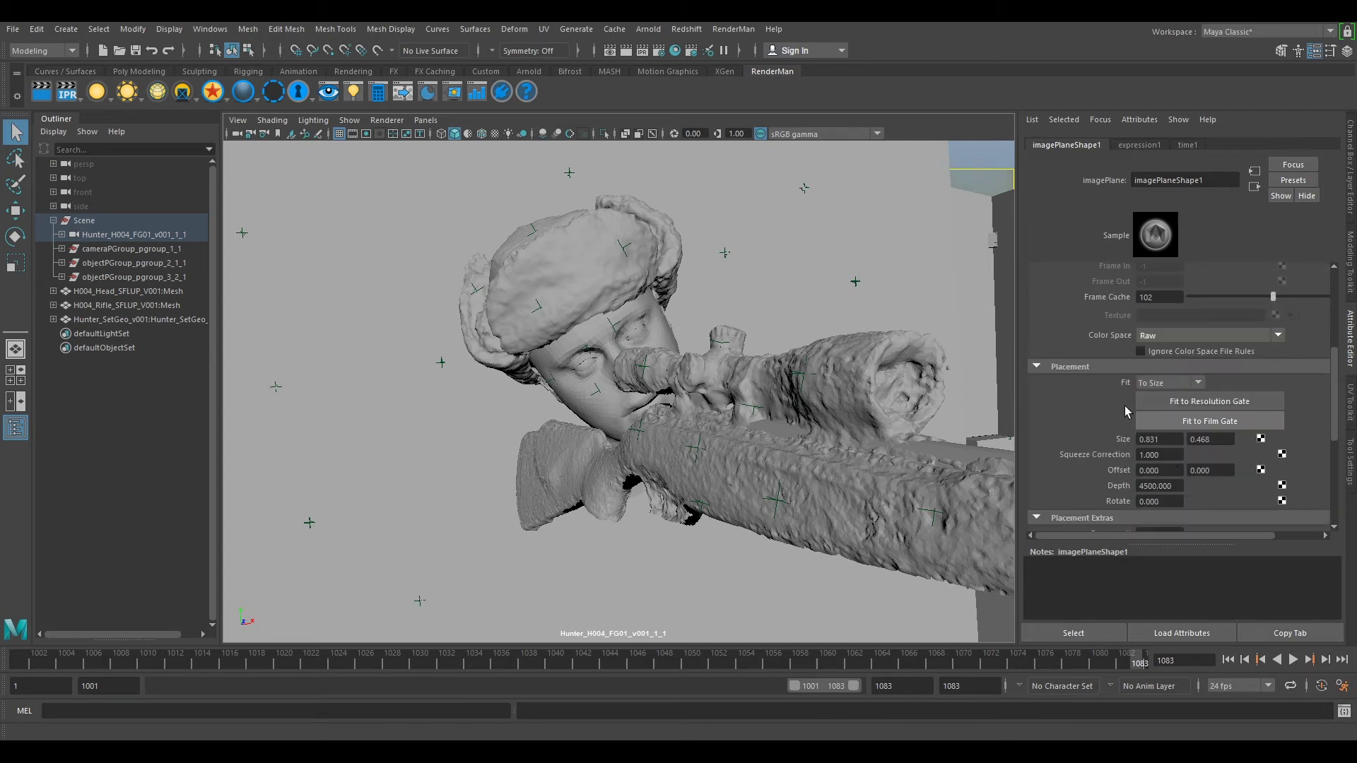
pyautogui.click(1156, 486)
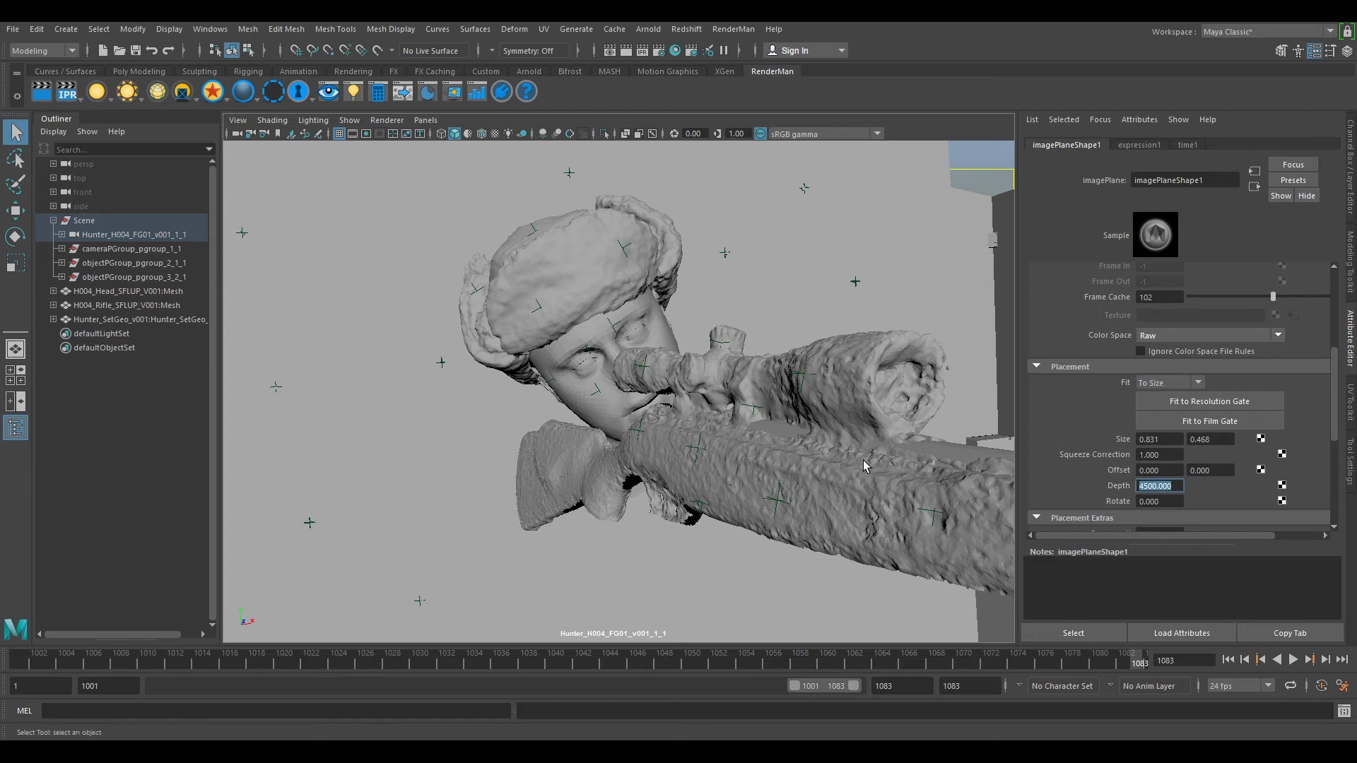
pyautogui.write('1')
pyautogui.press('Return')
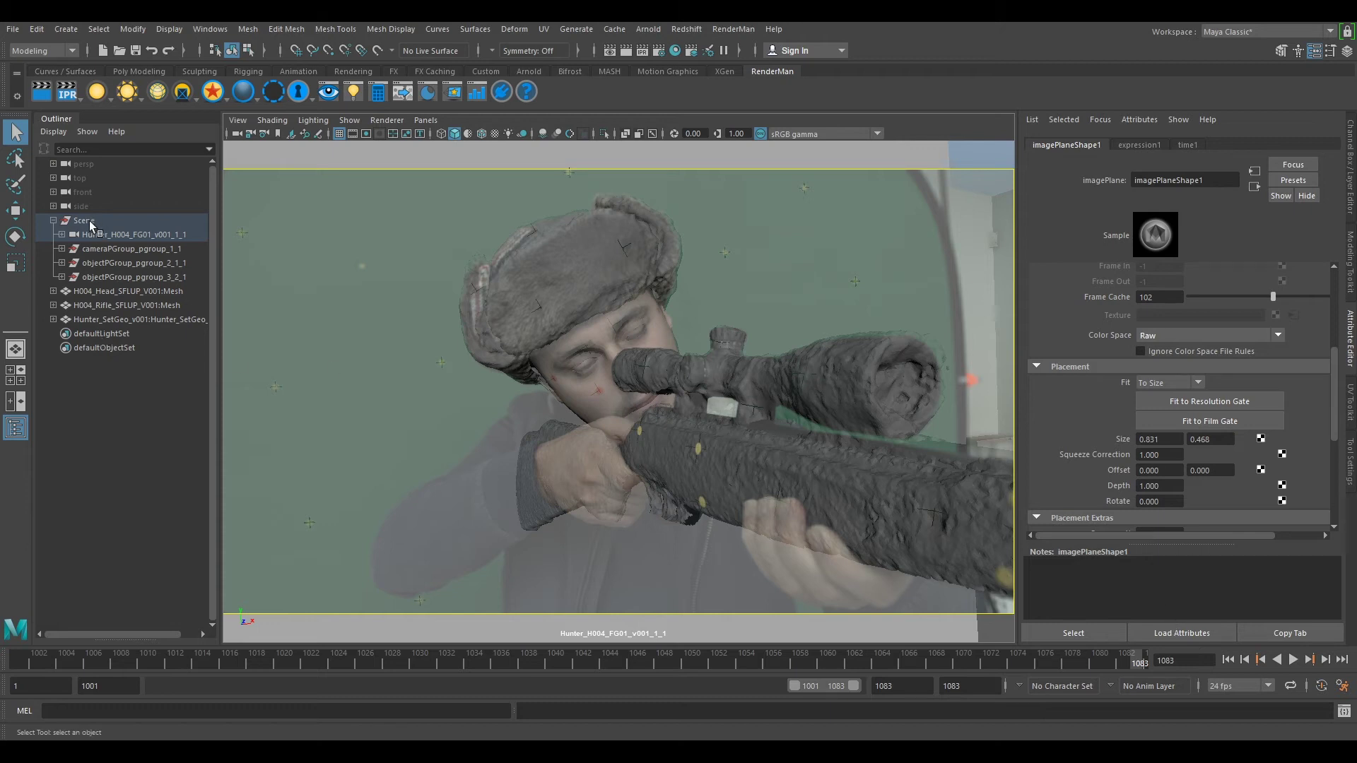
# Step: Inspect the camera point group and the two object point groups in the Outliner
pyautogui.click(108, 251)
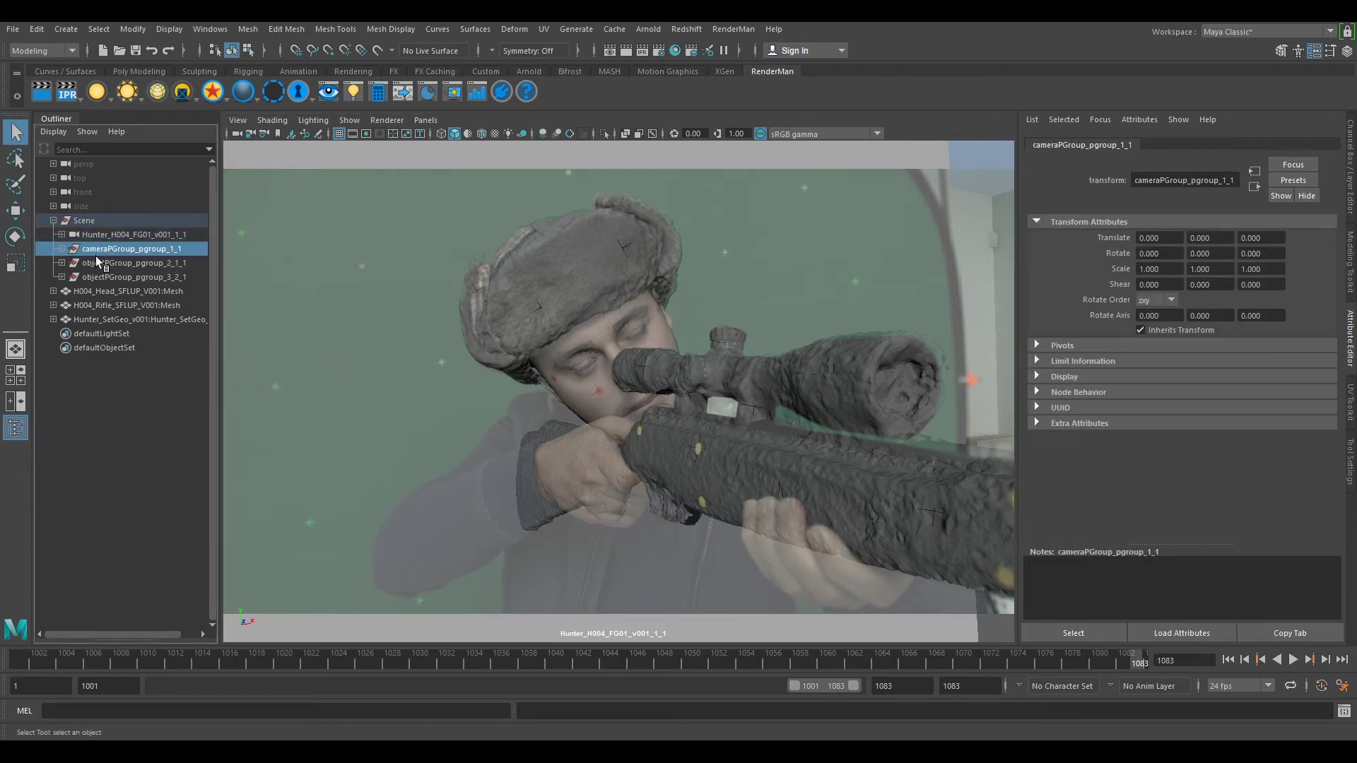
pyautogui.click(148, 266)
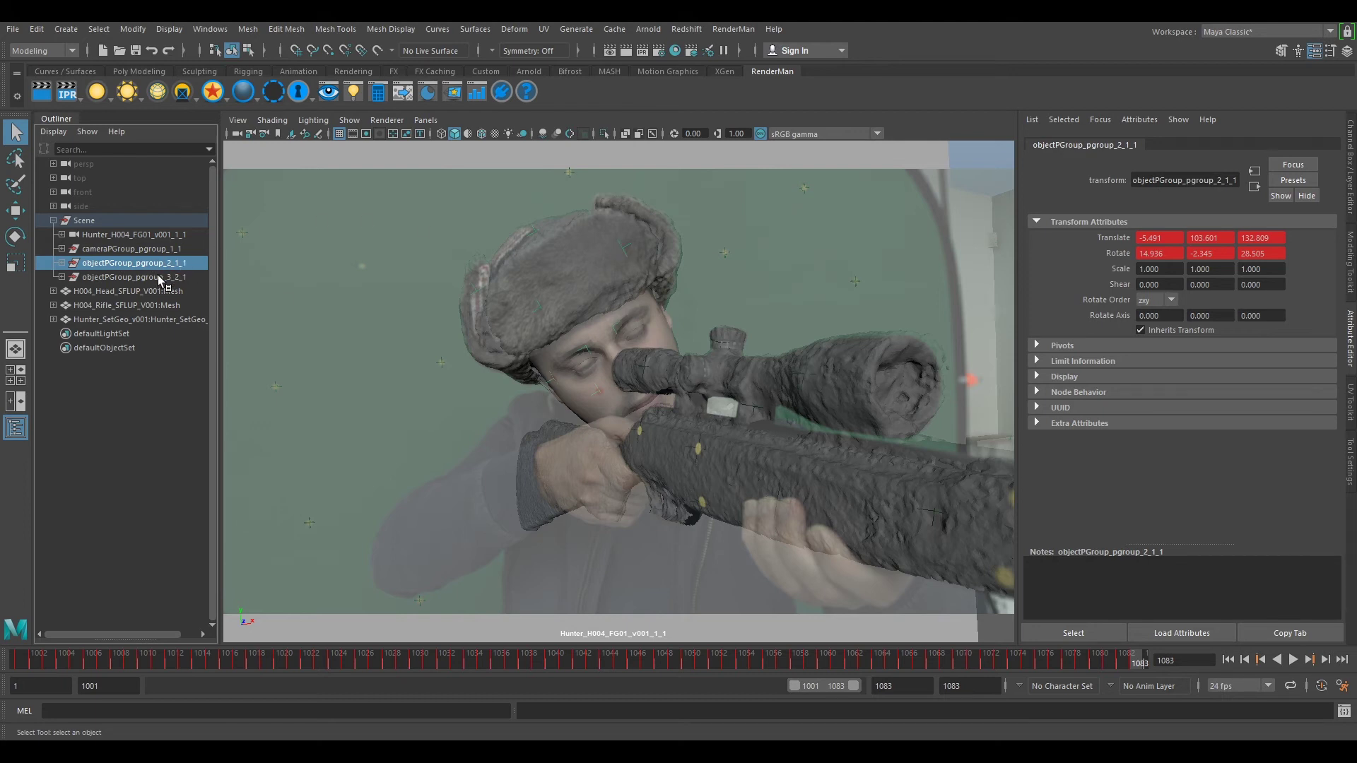
pyautogui.click(158, 277)
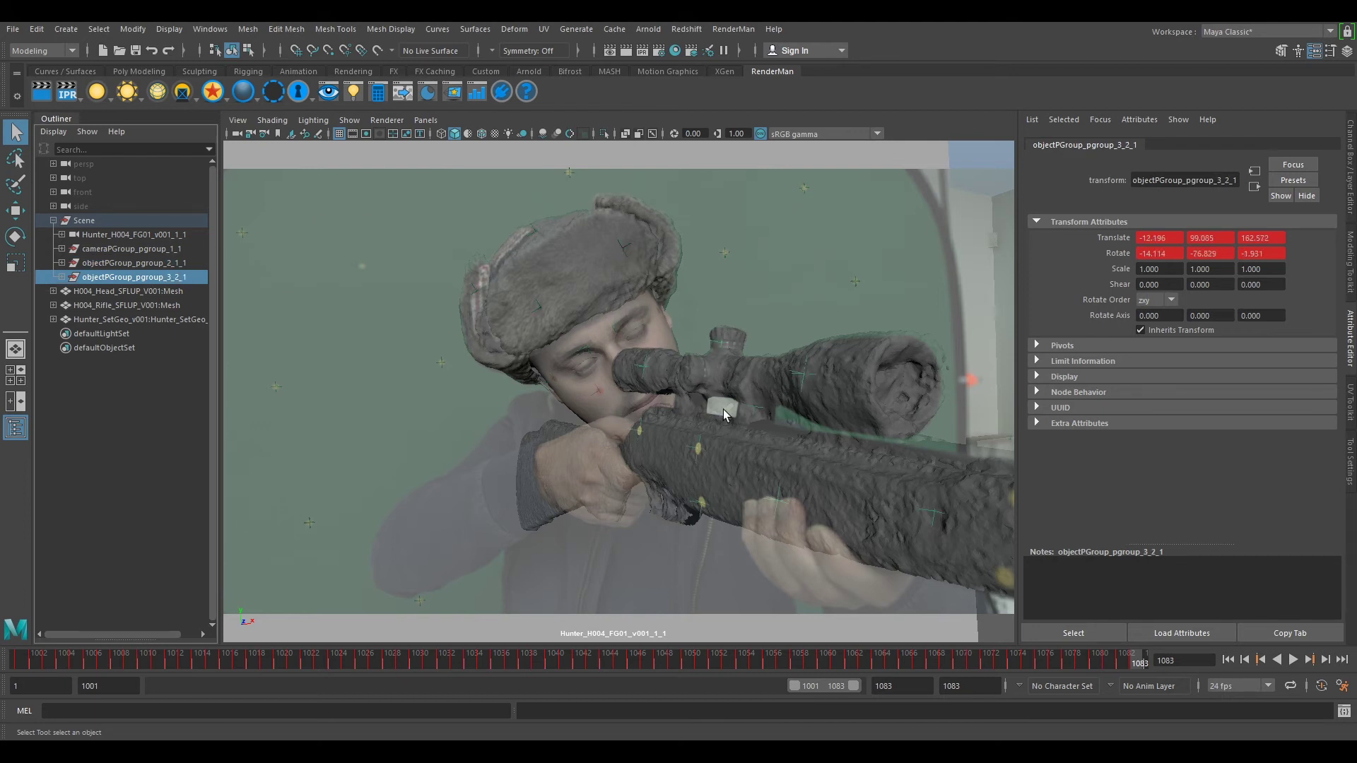
# Step: Parent H004_Head under objectPGroup_pgroup_2_1_1 and H004_Rifle under objectPGroup_pgroup_3_2_1
pyautogui.click(131, 291)
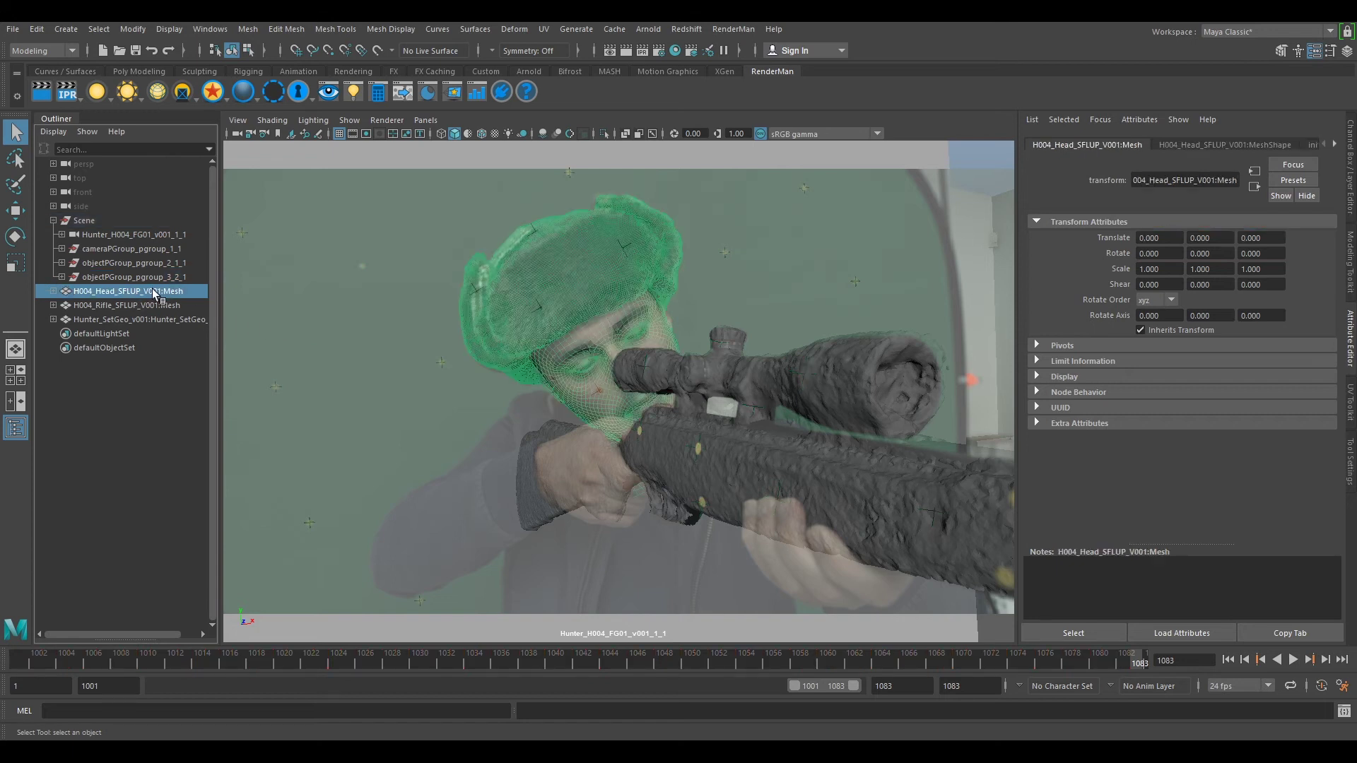
pyautogui.moveTo(150, 295); pyautogui.dragTo(160, 267, button='middle')
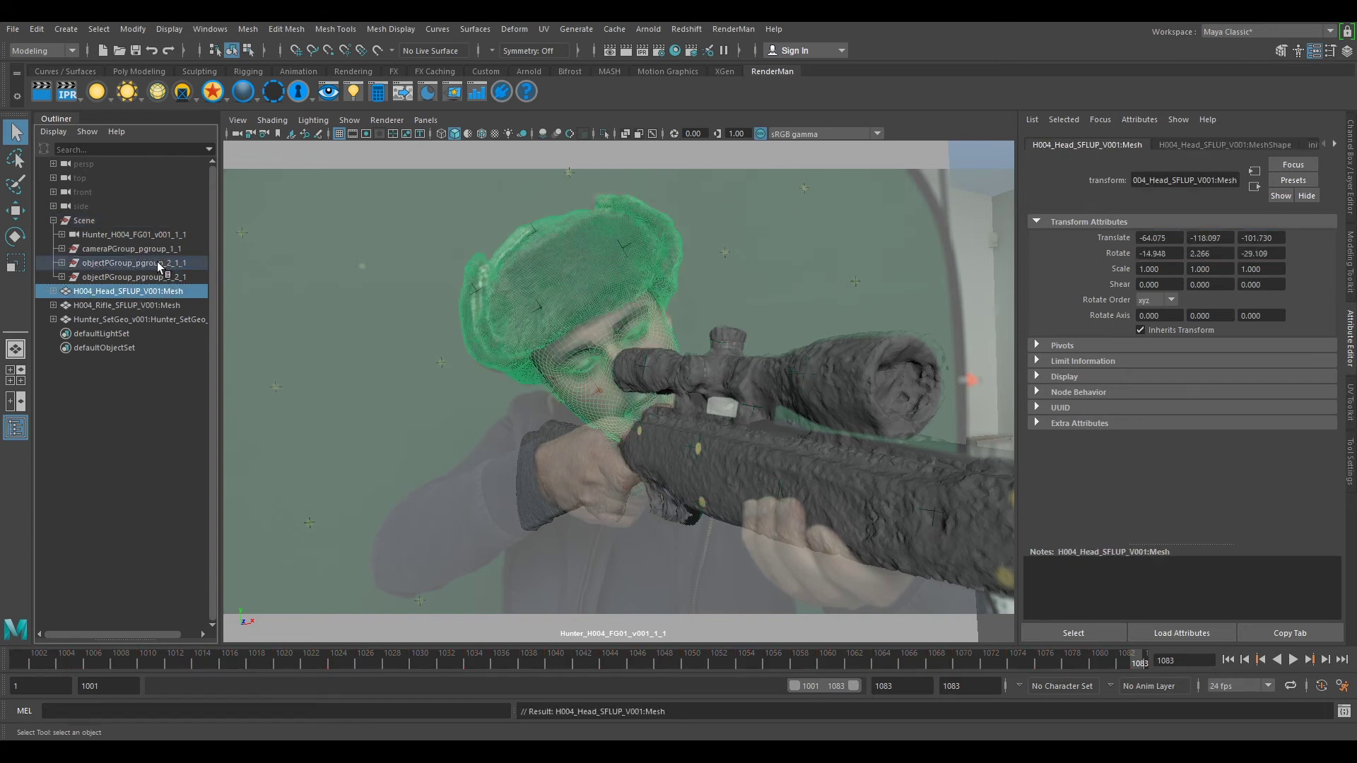
pyautogui.click(142, 295)
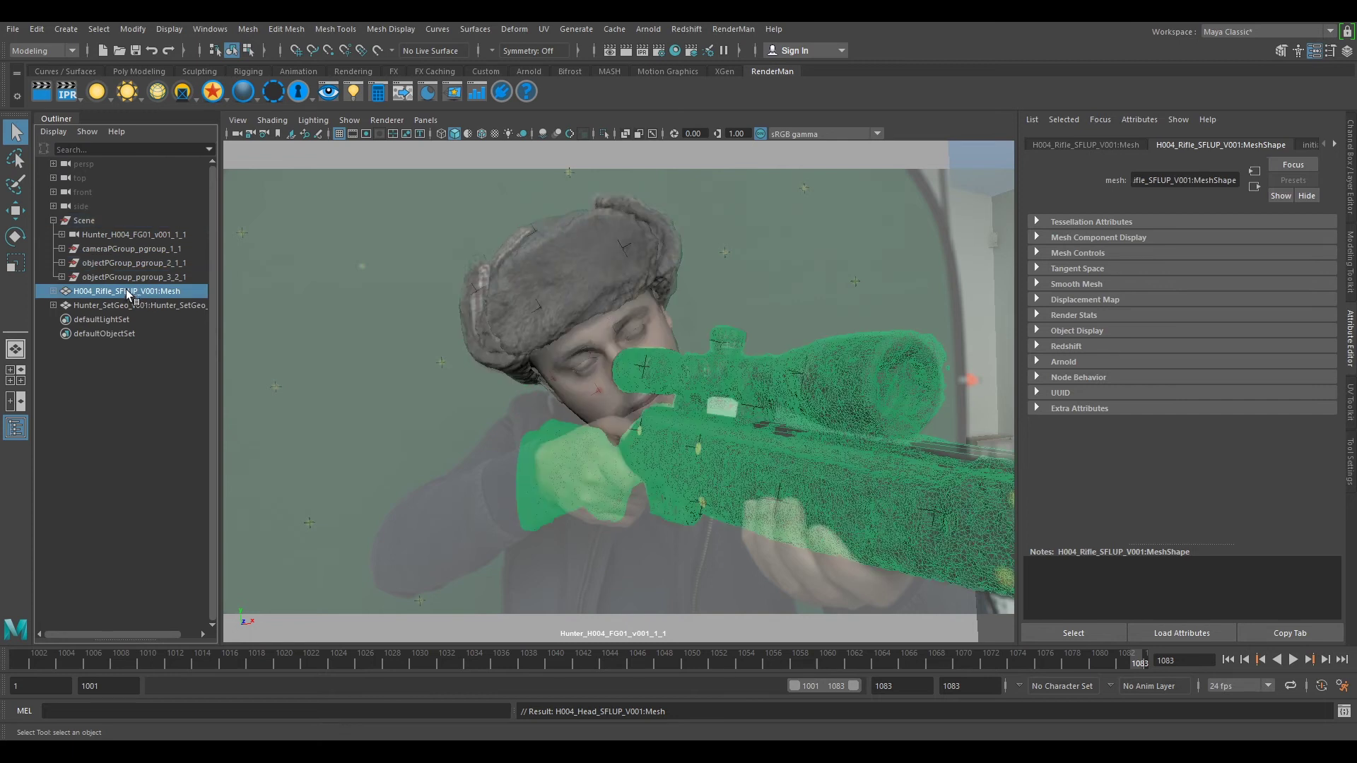
pyautogui.moveTo(127, 294); pyautogui.dragTo(139, 277, button='middle')
pyautogui.click(129, 291)
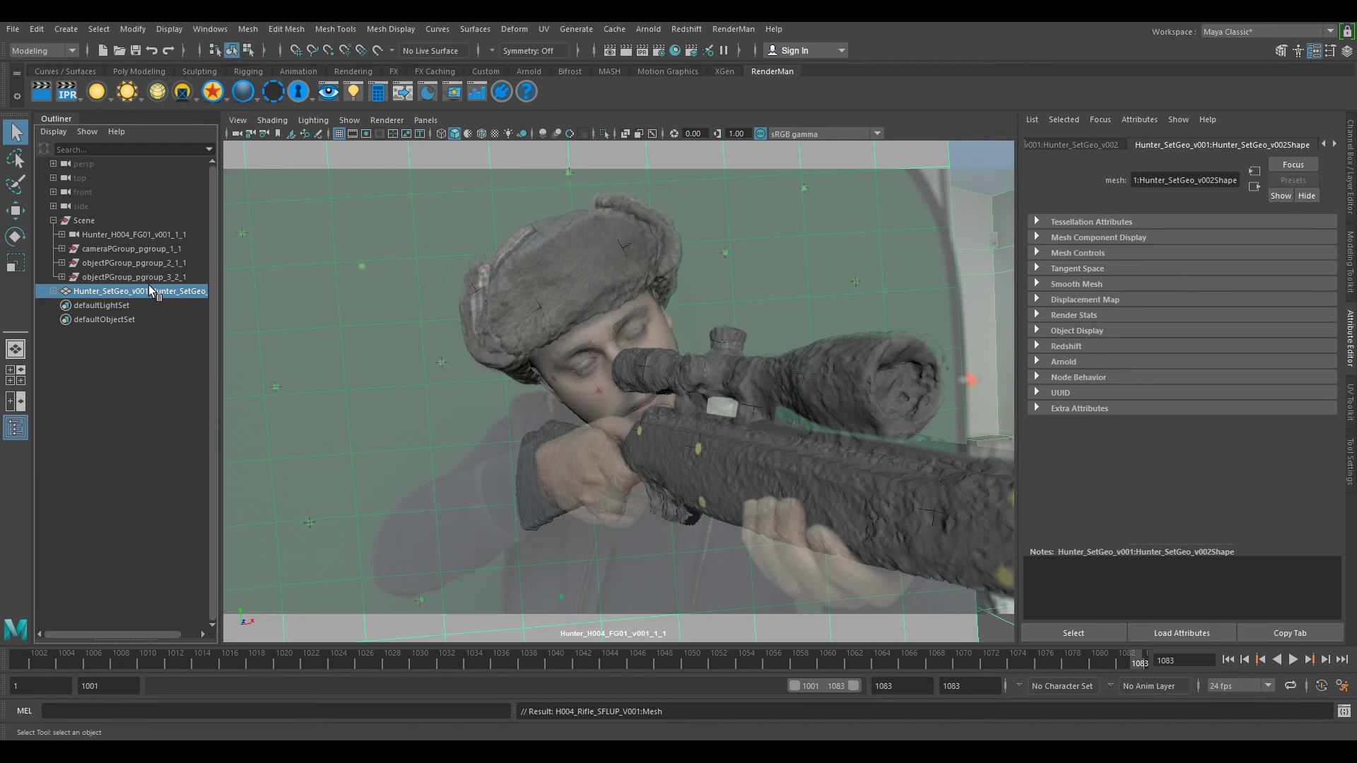
# Step: Group Hunter_SetGeo, name the group SetGeo_grp, and move it under Scene
pyautogui.hotkey('ctrl', 'g')
pyautogui.doubleClick(130, 290)
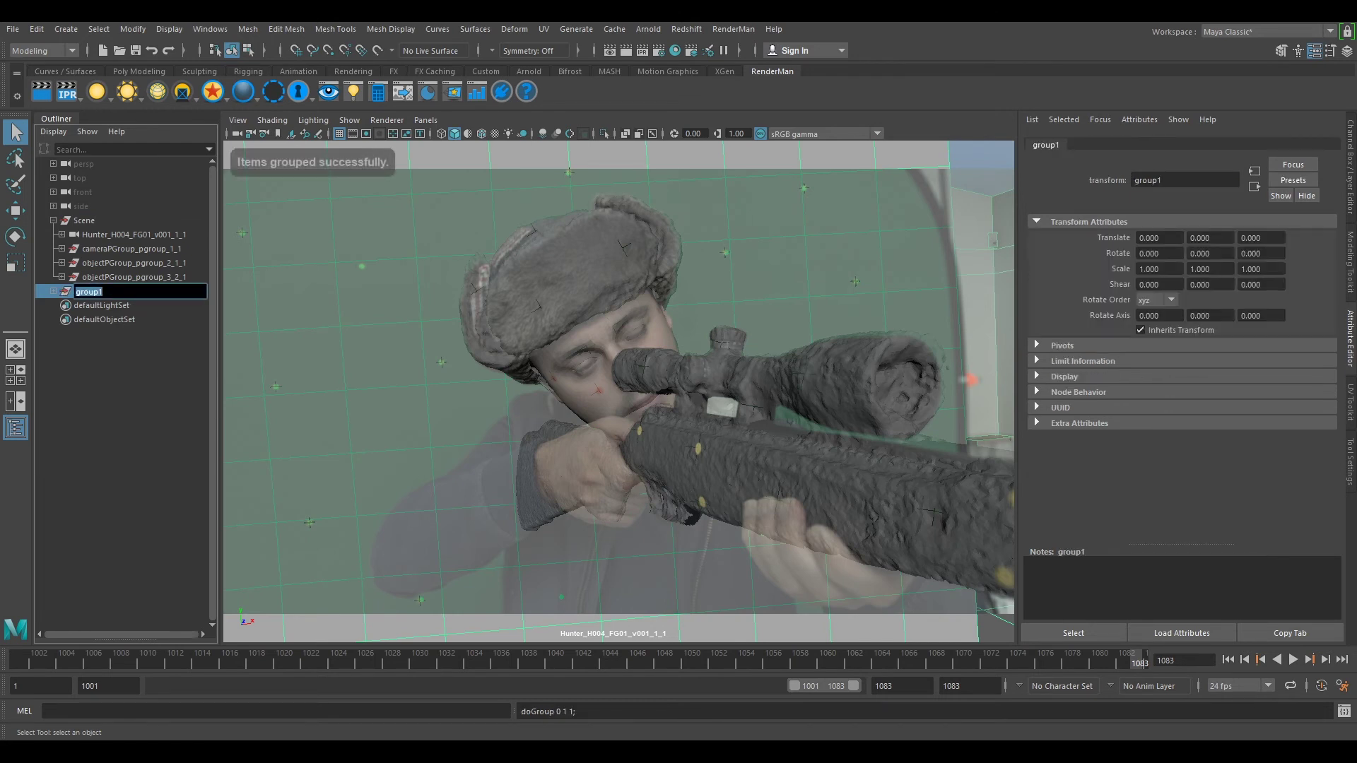
pyautogui.write('SetG')
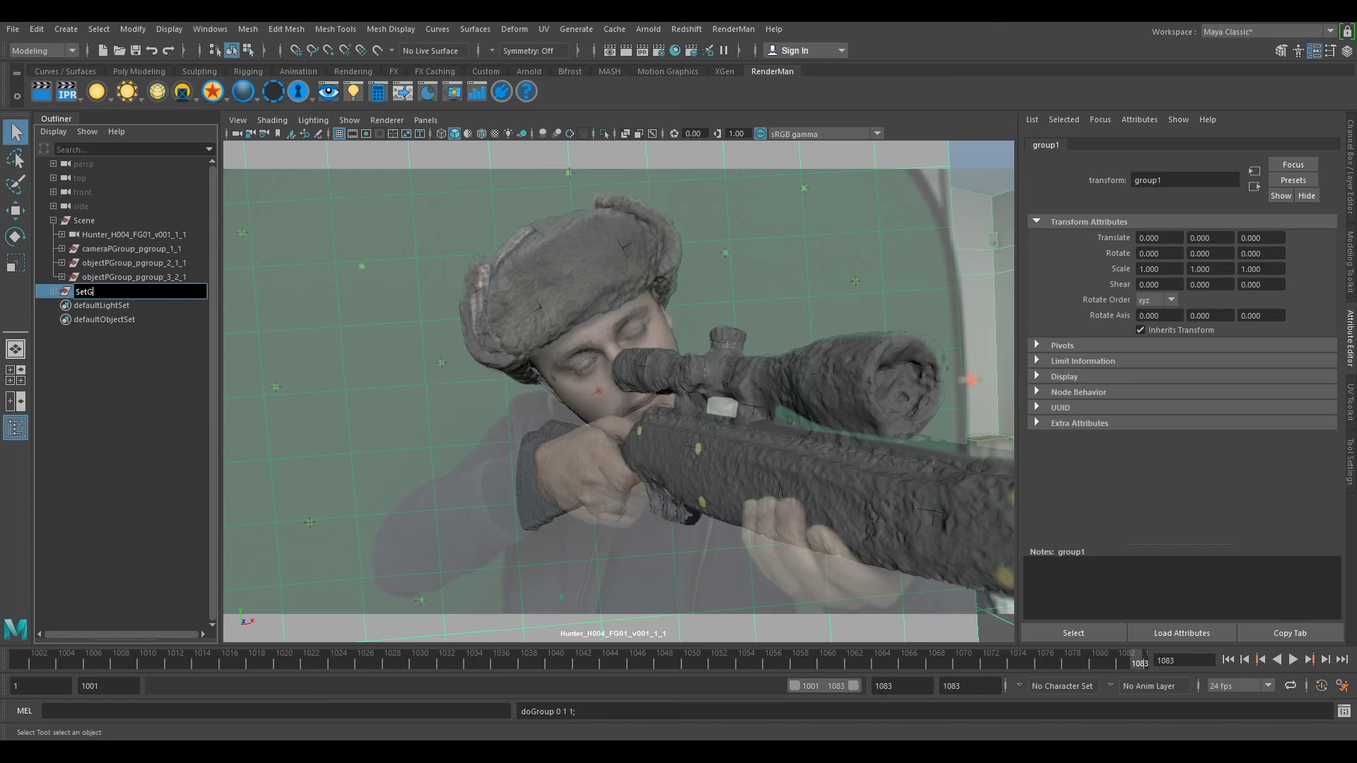
pyautogui.write('eo_grp')
pyautogui.press('Return')
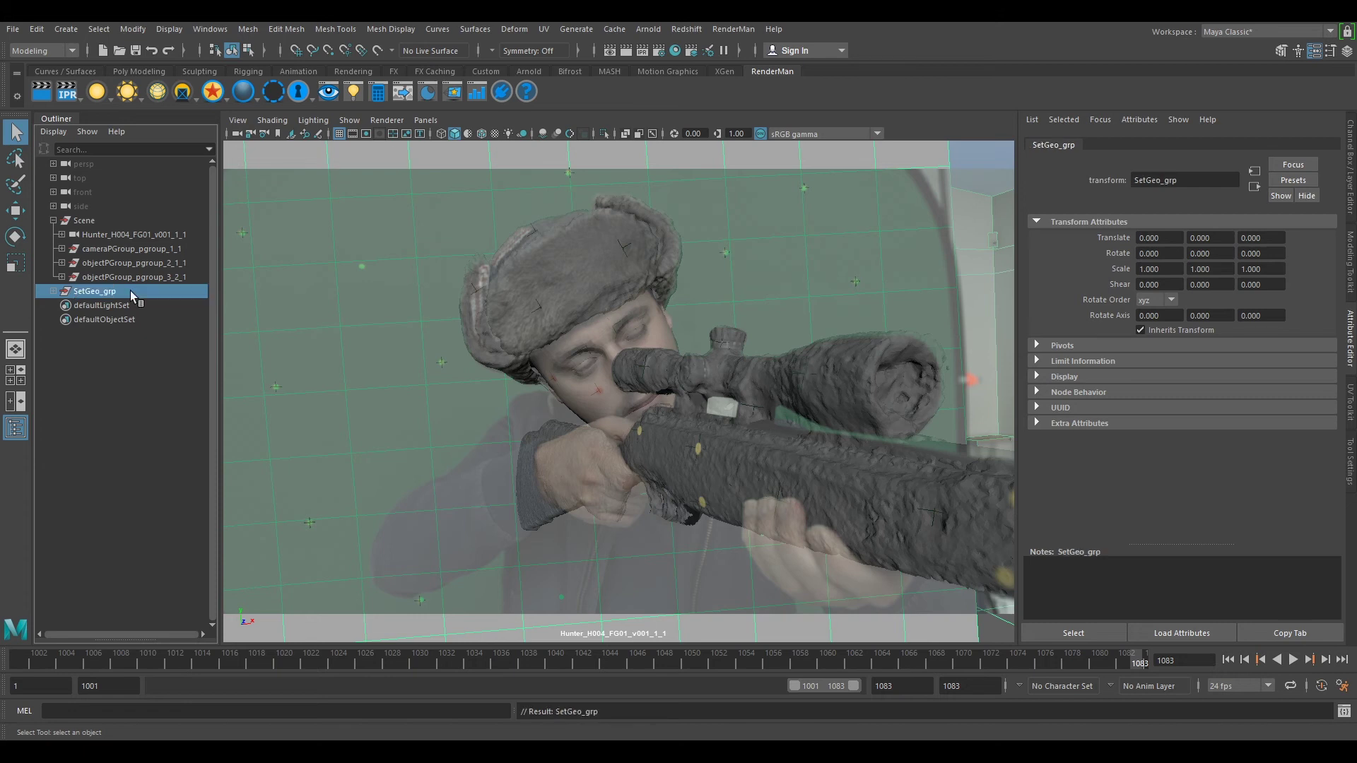
pyautogui.moveTo(130, 291); pyautogui.dragTo(90, 217, button='middle')
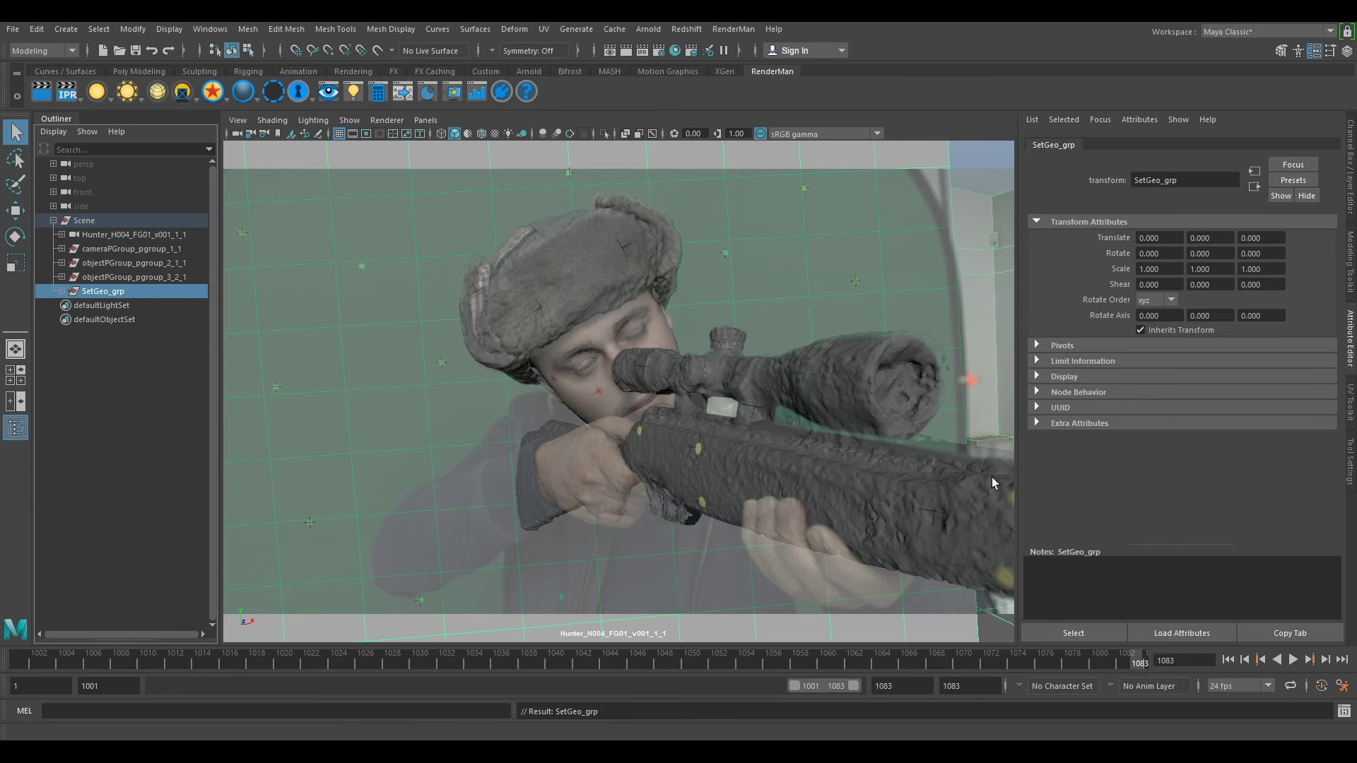
pyautogui.hotkey('alt', 'v')
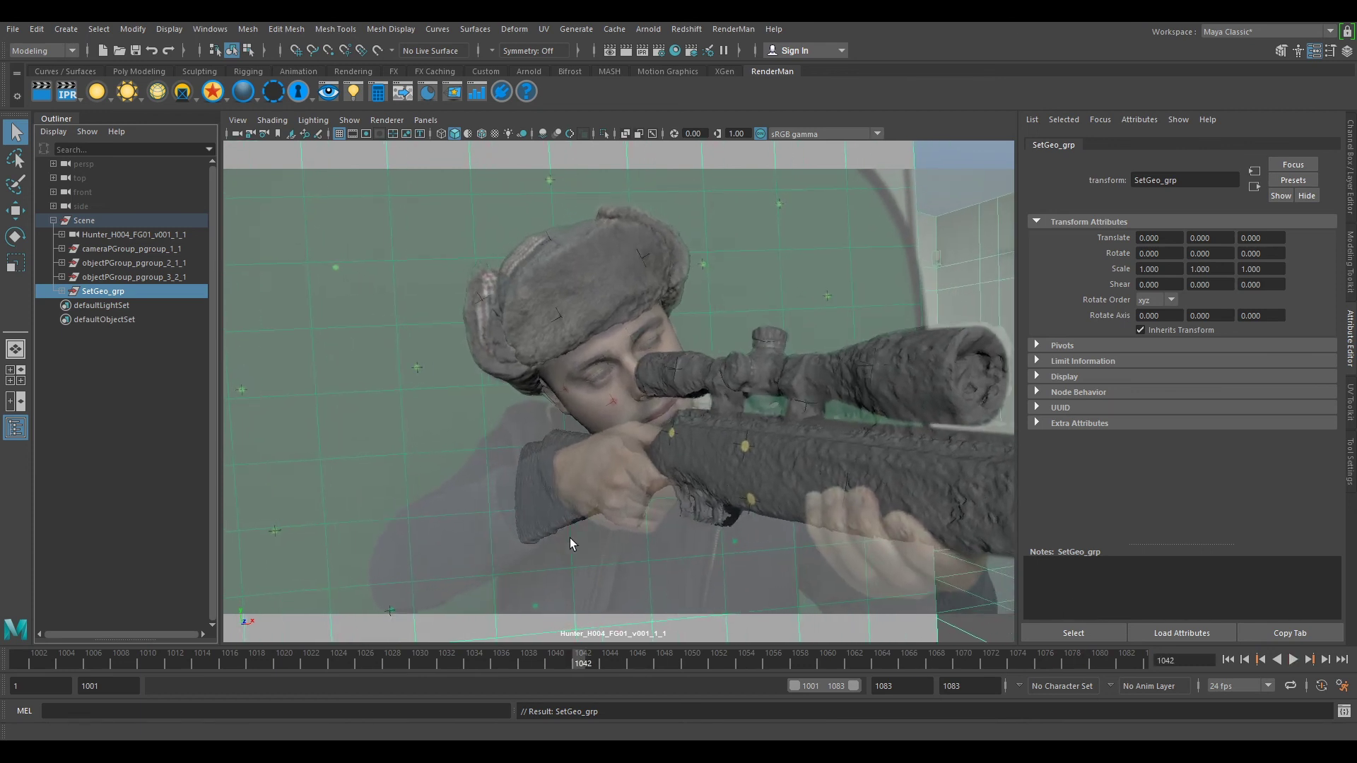
pyautogui.click(80, 219)
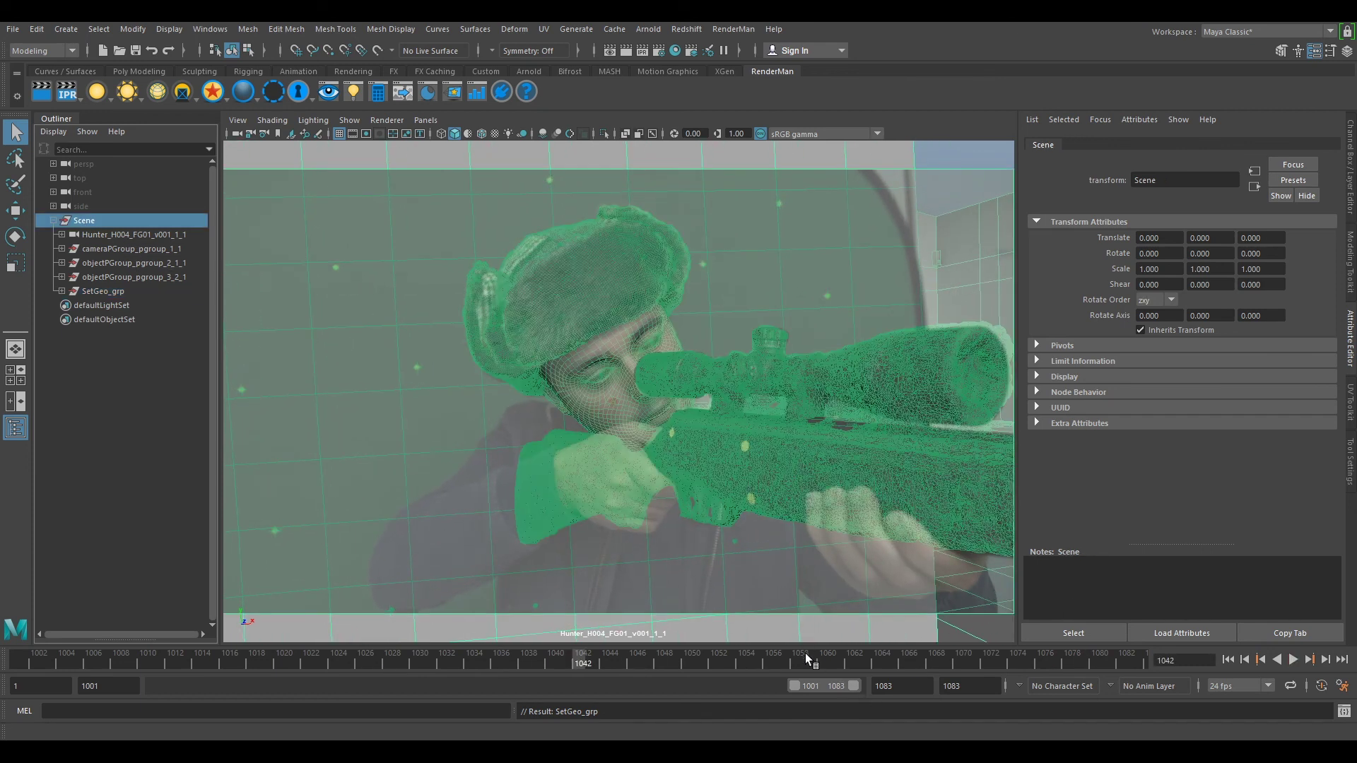
pyautogui.moveTo(805, 654)
pyautogui.mouseDown()
pyautogui.moveTo(451, 641)
pyautogui.moveTo(497, 662)
pyautogui.moveTo(949, 663)
pyautogui.mouseUp()
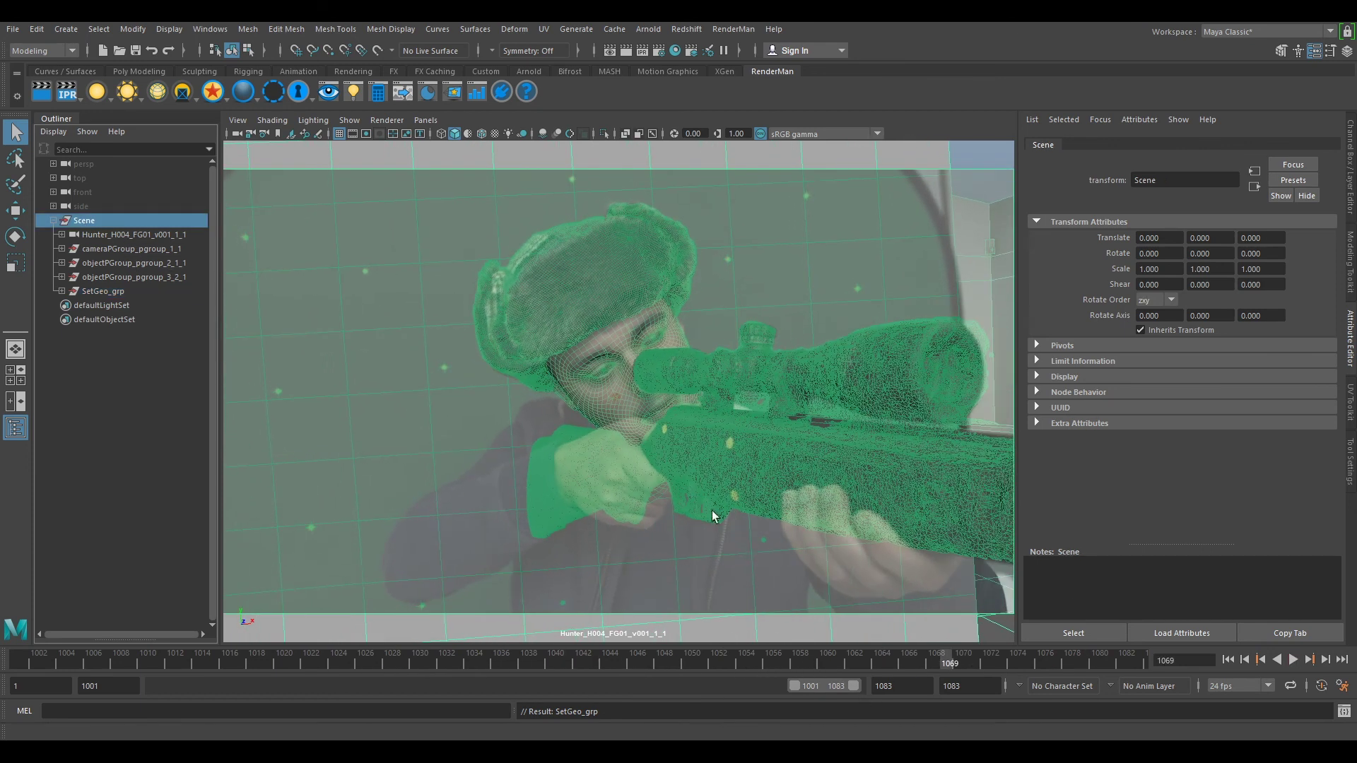
pyautogui.click(83, 192)
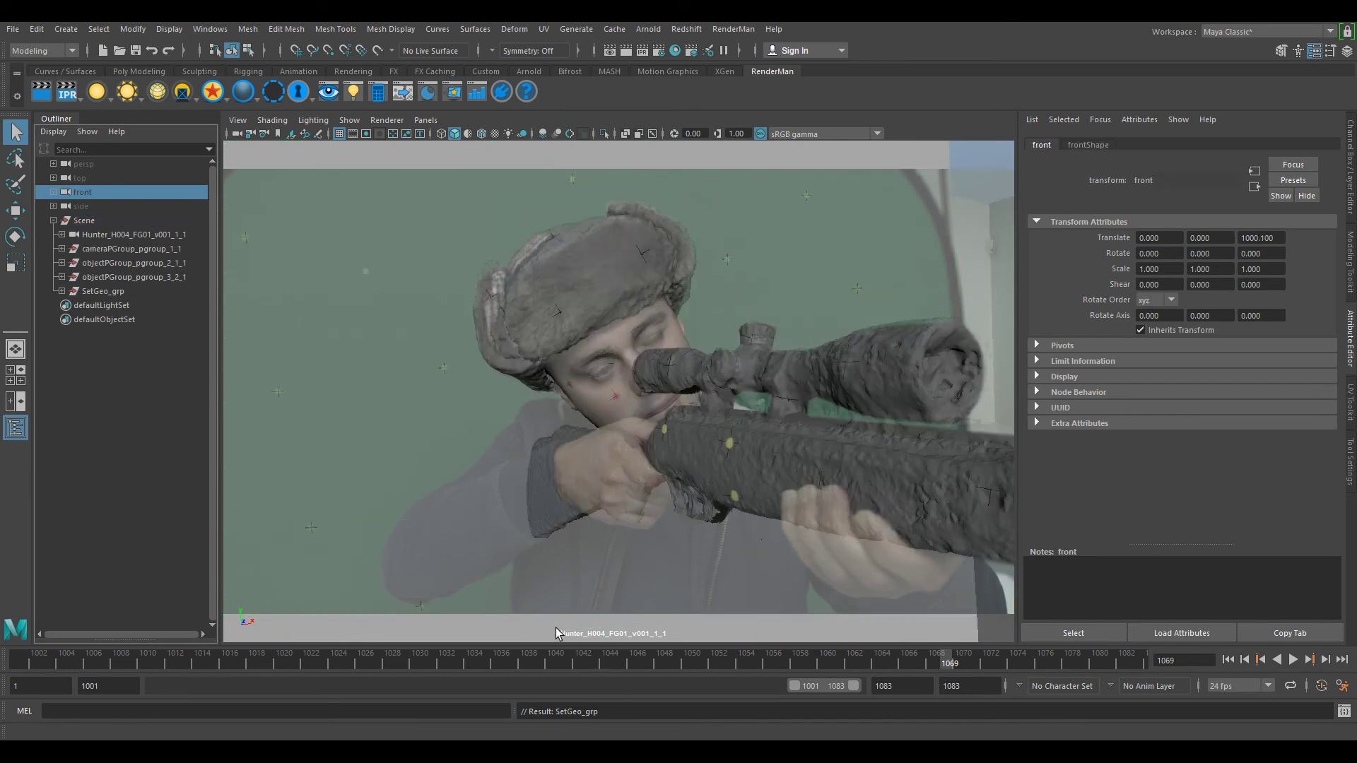
pyautogui.hotkey('alt', 'v')
pyautogui.moveTo(74, 659); pyautogui.dragTo(931, 697)
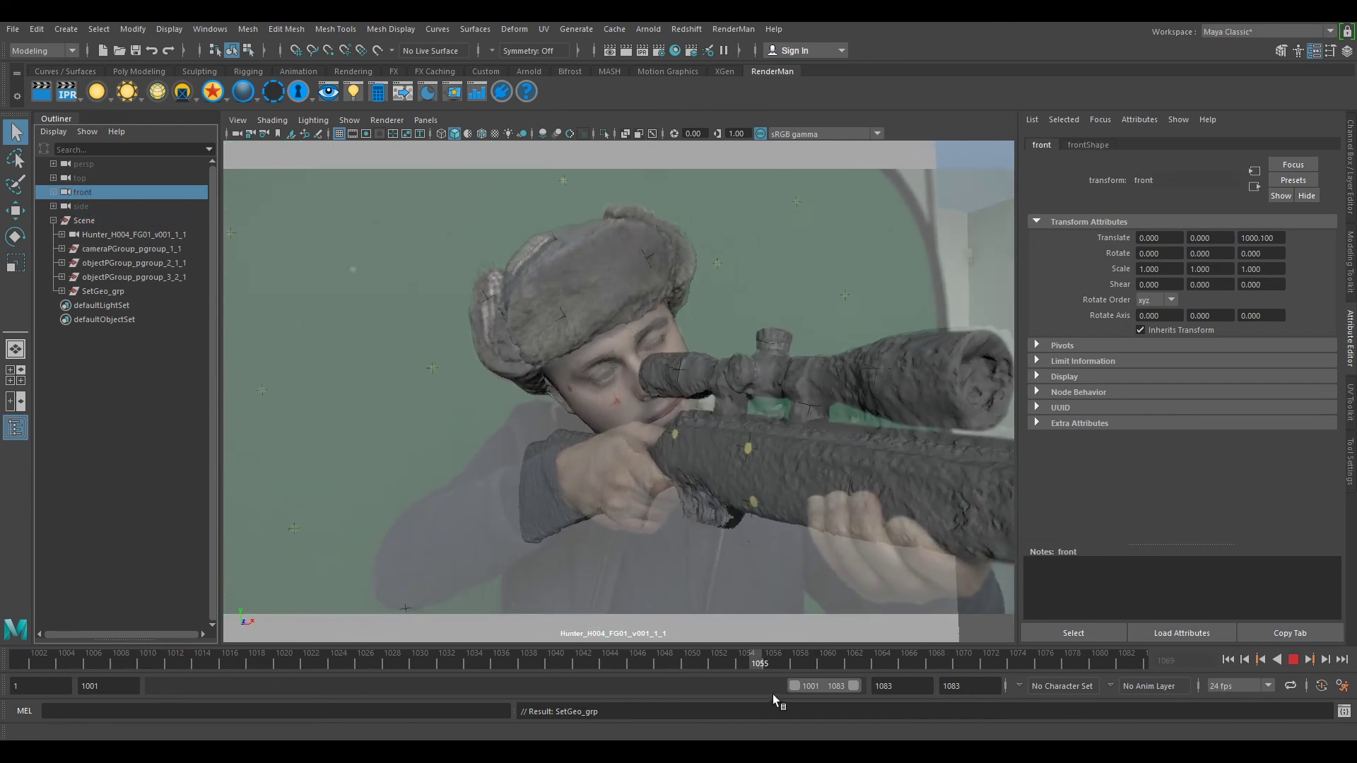
pyautogui.hotkey('alt', 'v')
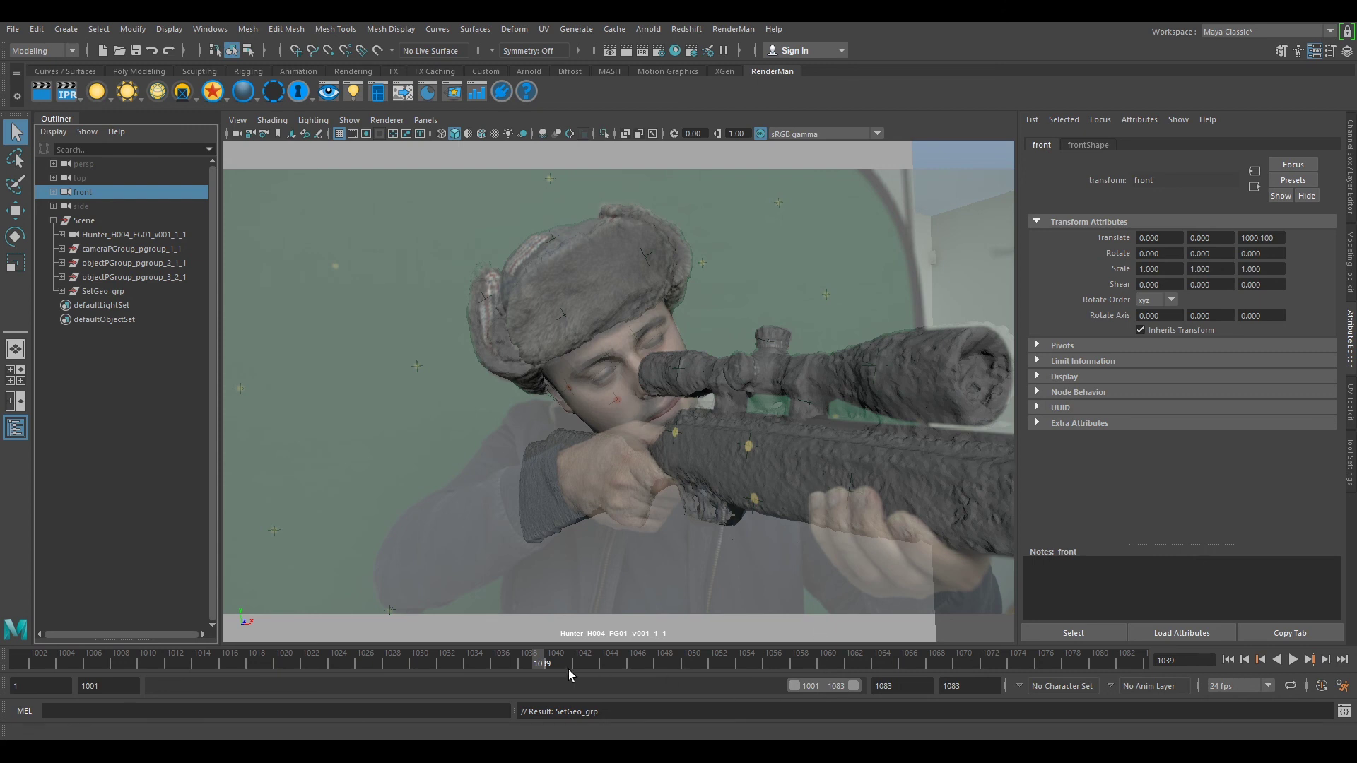
pyautogui.moveTo(568, 670); pyautogui.dragTo(592, 631)
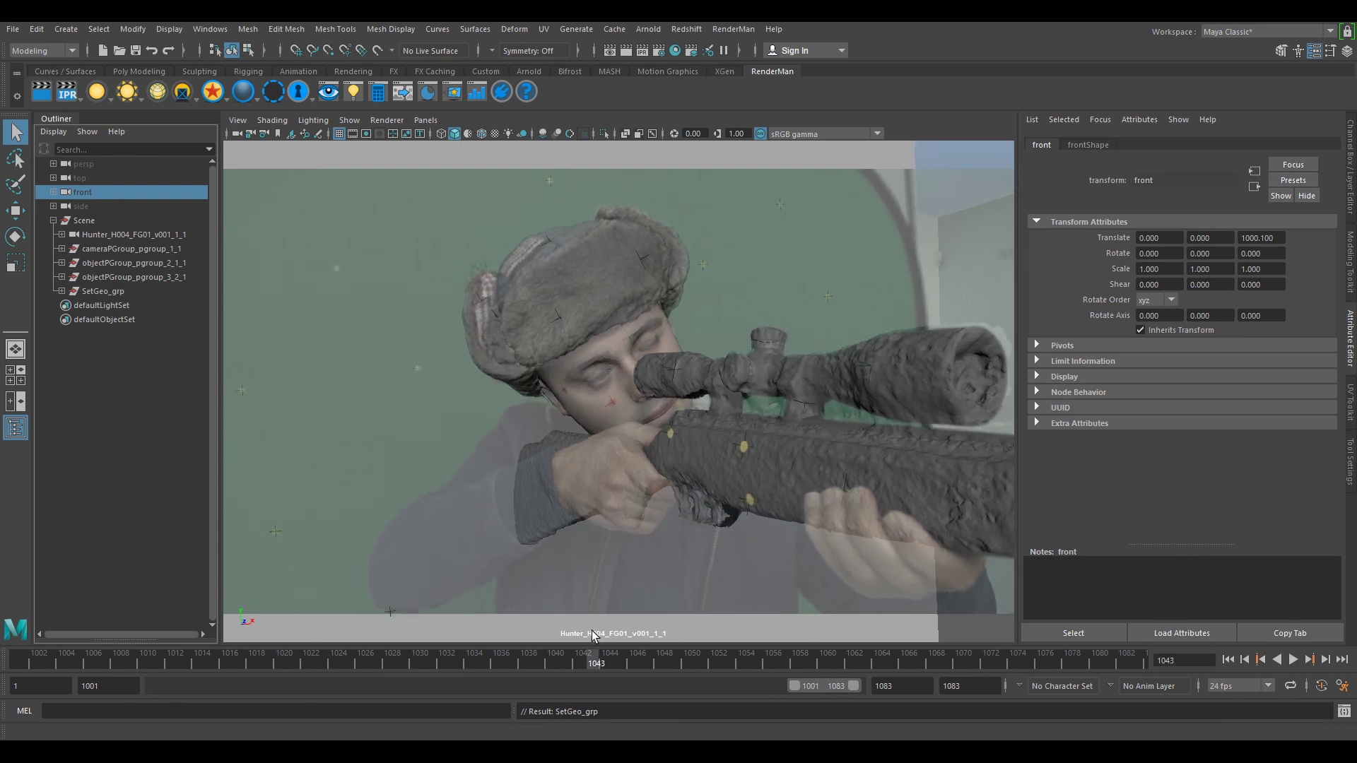